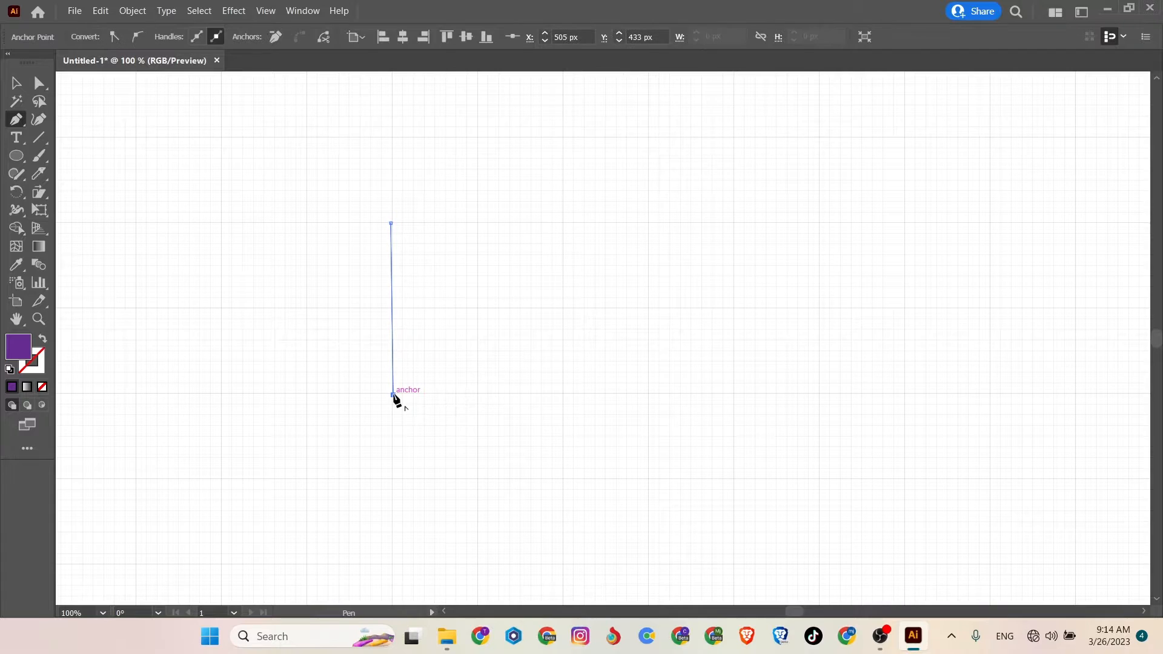
Undo the crooked anchor and draw an open U-shaped Pen path of straight segments, about 91 px wide and 145 px tall
{"action": "key", "text": "ctrl+z"}
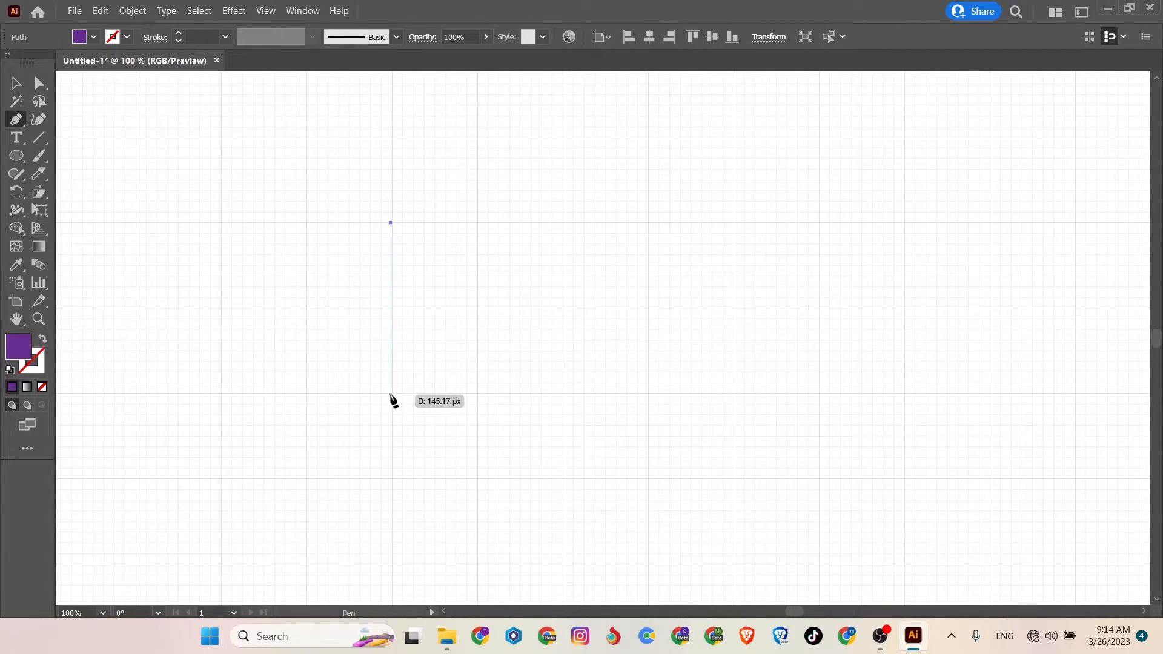
{"action": "left_click", "coordinate": [390, 395]}
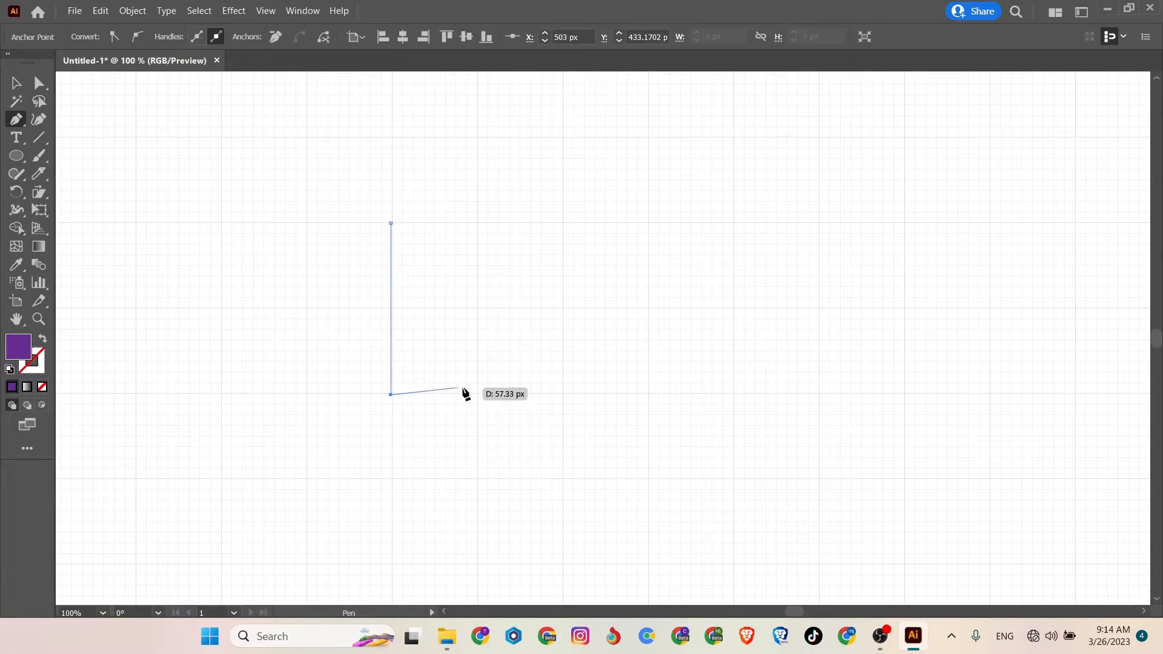
{"action": "left_click", "coordinate": [498, 394]}
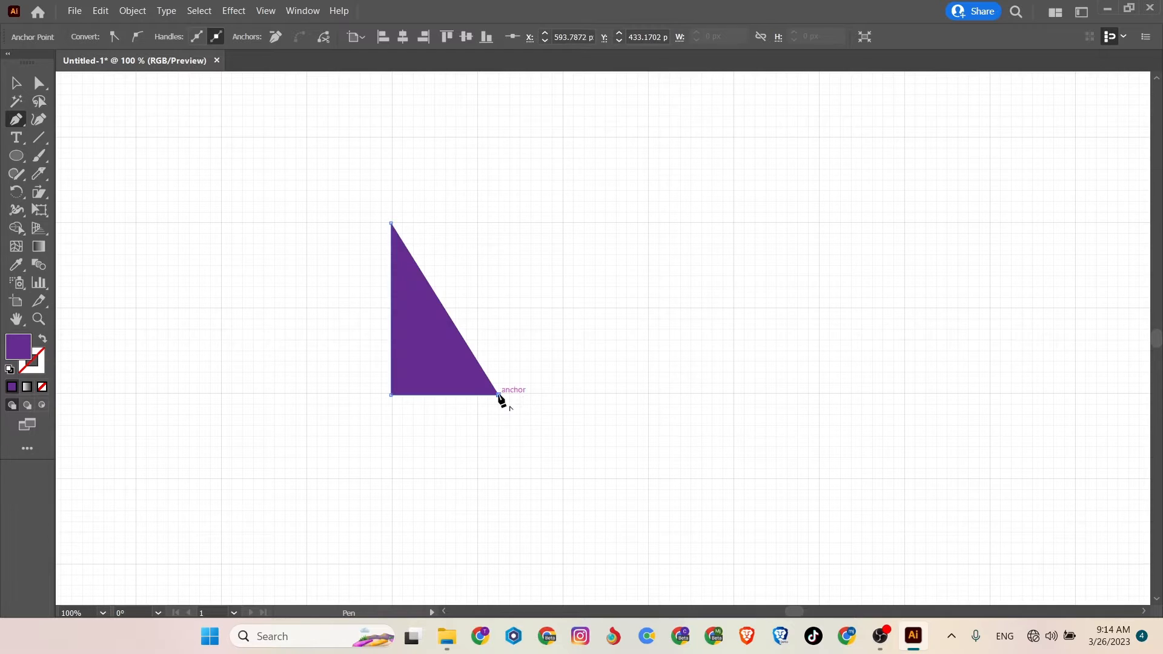
{"action": "left_click", "coordinate": [498, 223]}
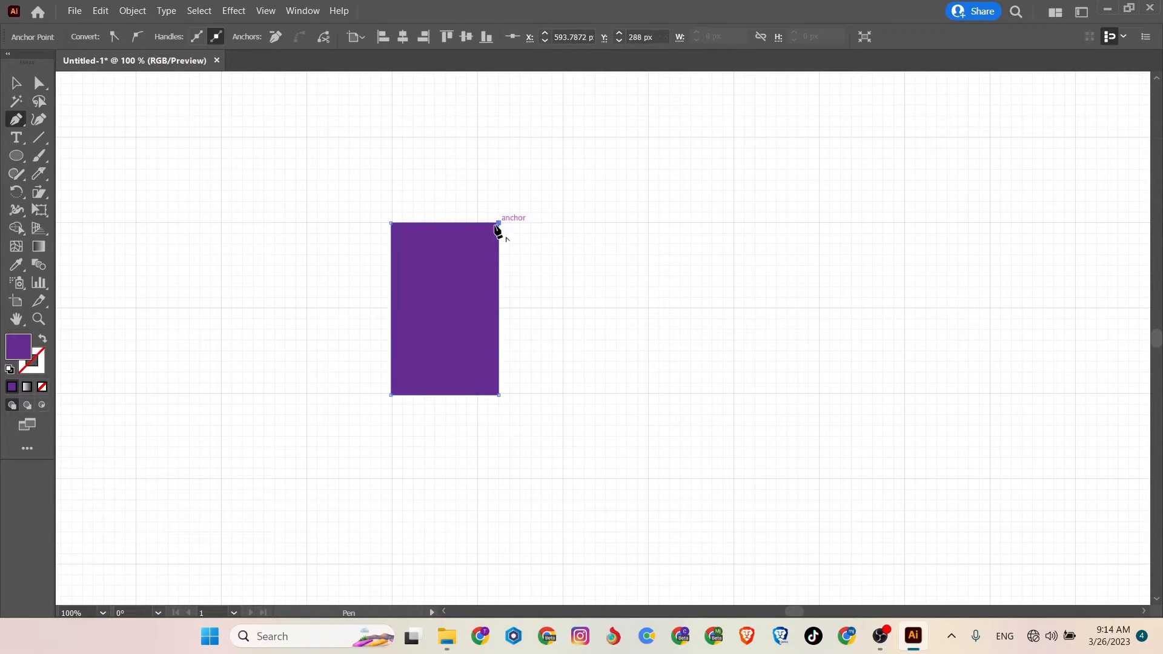
Select the three-sided path, remove its fill and give it a black stroke
{"action": "left_click", "coordinate": [16, 83]}
{"action": "left_click_drag", "start_coordinate": [227, 205], "coordinate": [482, 393]}
{"action": "left_click", "coordinate": [94, 37]}
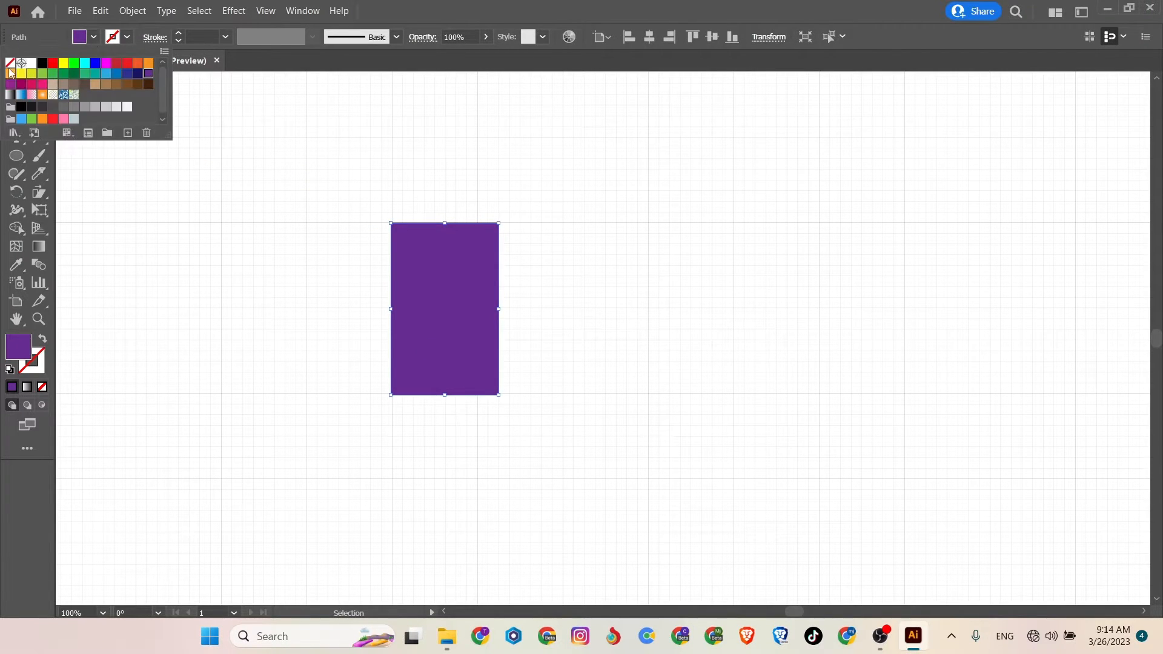
{"action": "left_click", "coordinate": [9, 62]}
{"action": "left_click", "coordinate": [127, 37]}
{"action": "left_click", "coordinate": [127, 37]}
{"action": "left_click", "coordinate": [42, 63]}
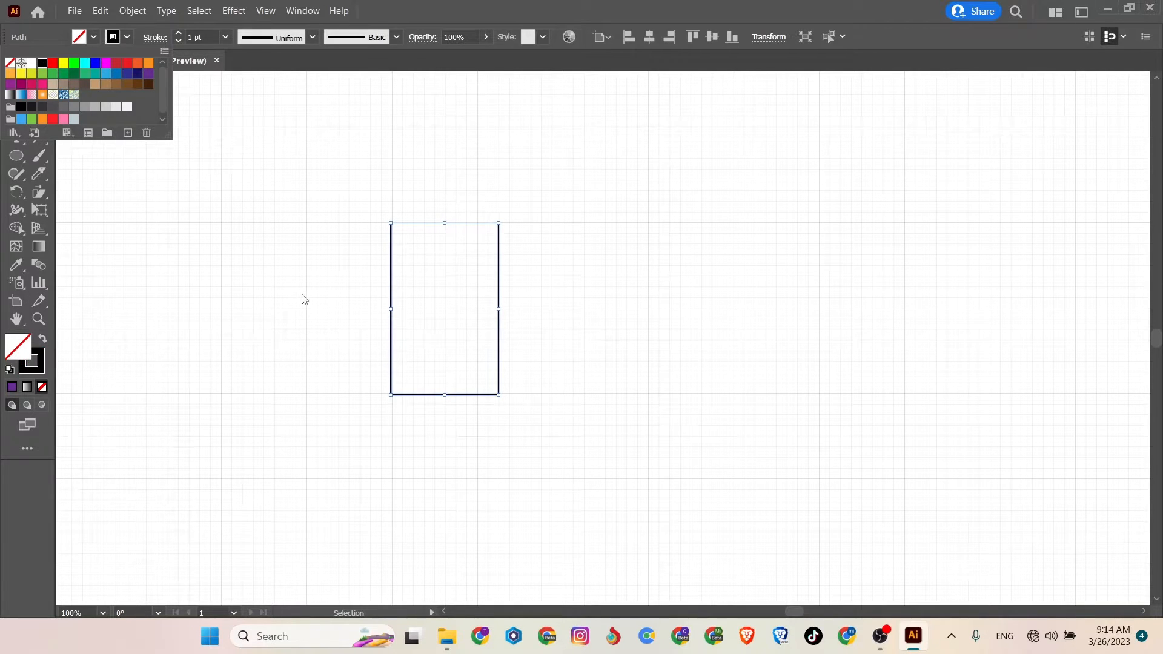
{"action": "left_click", "coordinate": [329, 303]}
Round the path's two lower corners to about 45 px and set its stroke weight to 21 pt
{"action": "left_click", "coordinate": [39, 82]}
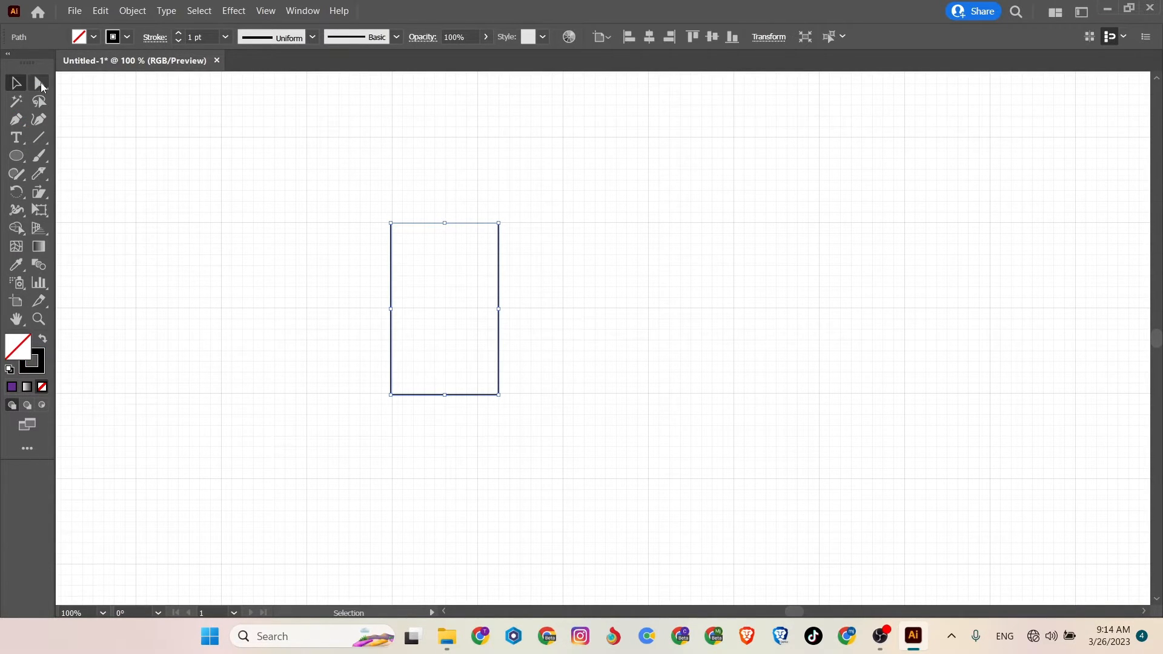
{"action": "left_click_drag", "start_coordinate": [398, 388], "coordinate": [311, 260]}
{"action": "left_click", "coordinate": [303, 273]}
{"action": "left_click_drag", "start_coordinate": [315, 215], "coordinate": [506, 428]}
{"action": "scroll", "coordinate": [179, 31], "scroll_direction": "up", "scroll_amount": 20}
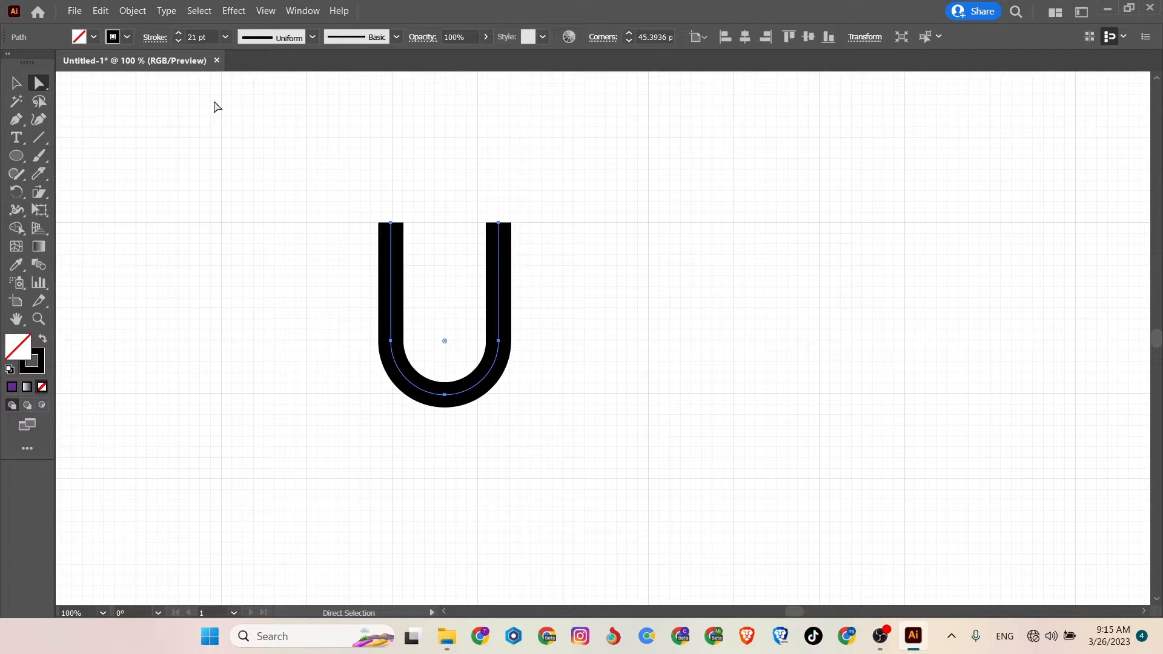
Expand the stroked U into a filled shape and deselect it
{"action": "left_click", "coordinate": [297, 274]}
{"action": "left_click_drag", "start_coordinate": [325, 249], "coordinate": [502, 407]}
{"action": "left_click", "coordinate": [128, 12]}
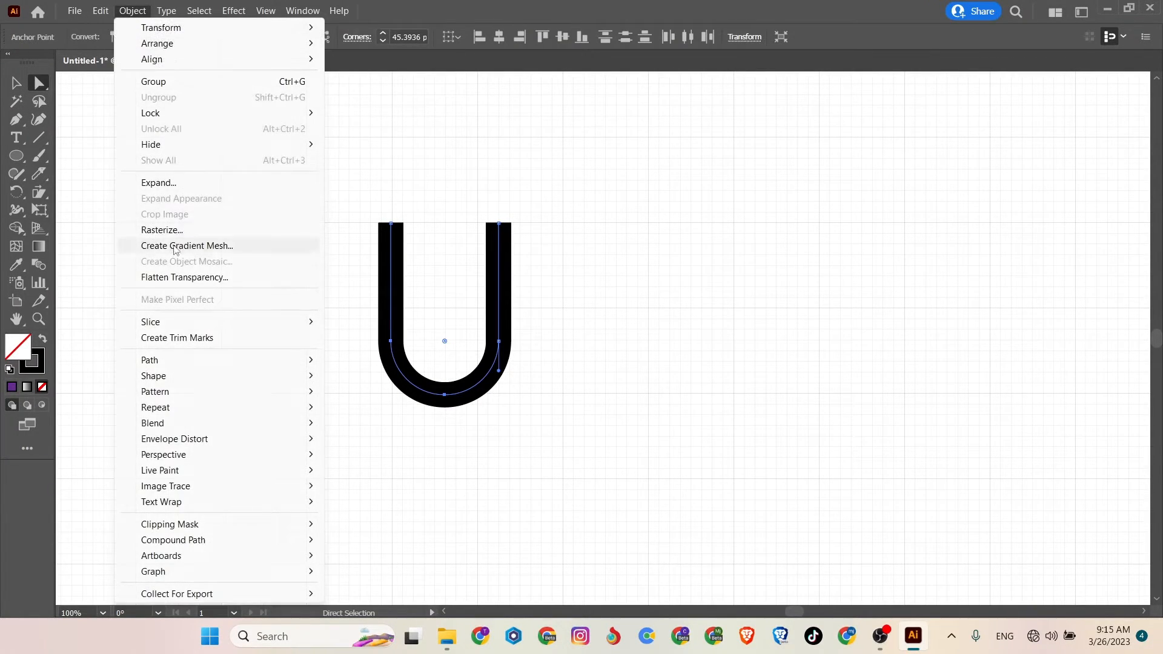
{"action": "left_click", "coordinate": [161, 183]}
{"action": "left_click", "coordinate": [535, 403]}
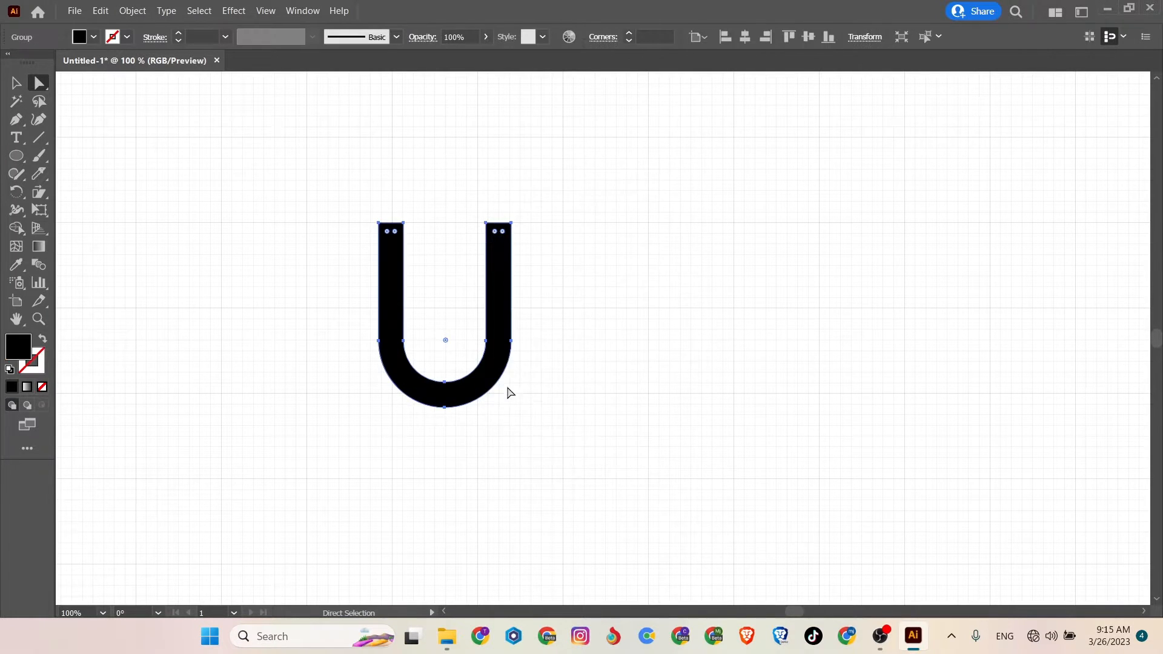
{"action": "left_click", "coordinate": [225, 138]}
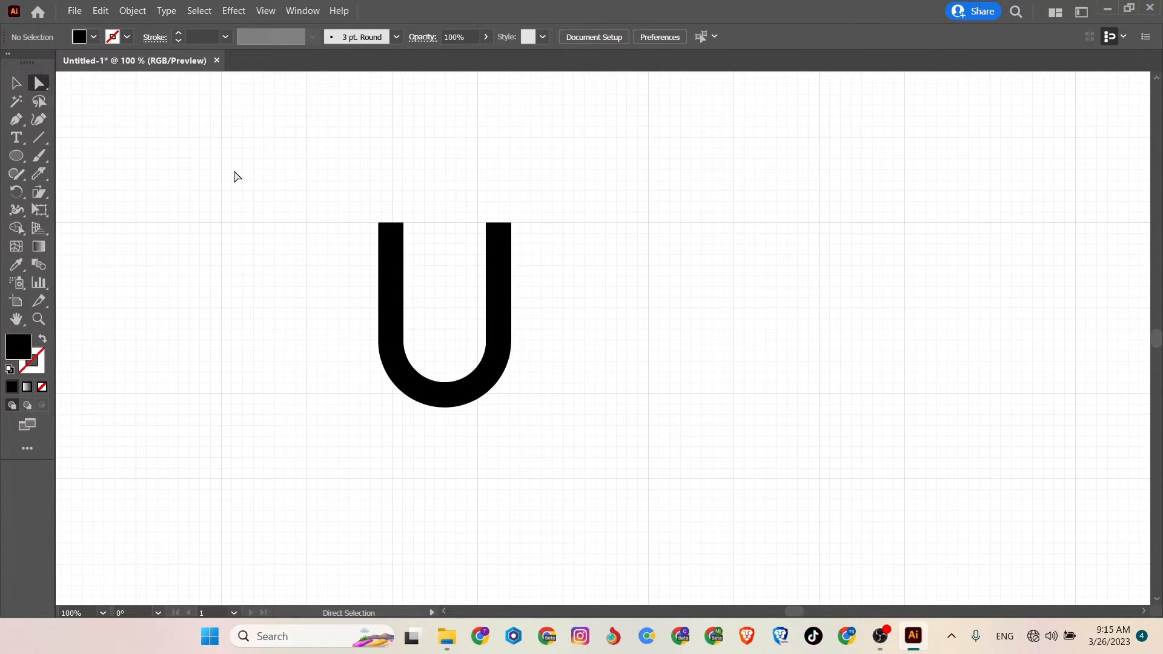
Cut horizontally across the upper part of the U's right arm with the Knife tool
{"action": "right_click", "coordinate": [17, 119]}
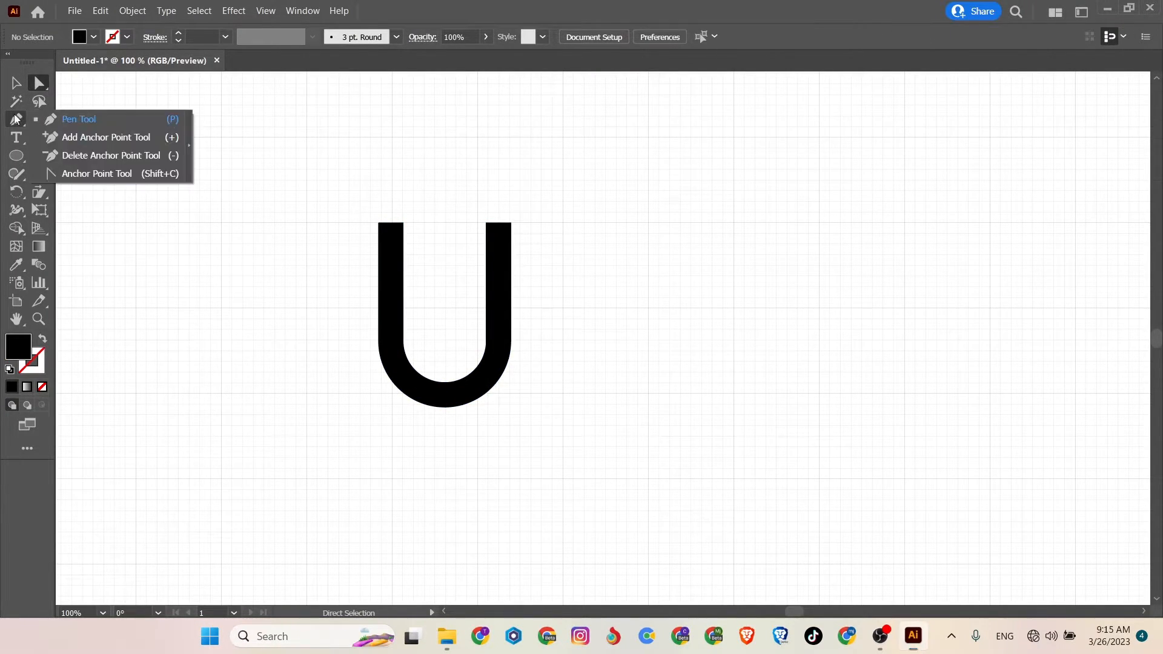
{"action": "left_click", "coordinate": [16, 156]}
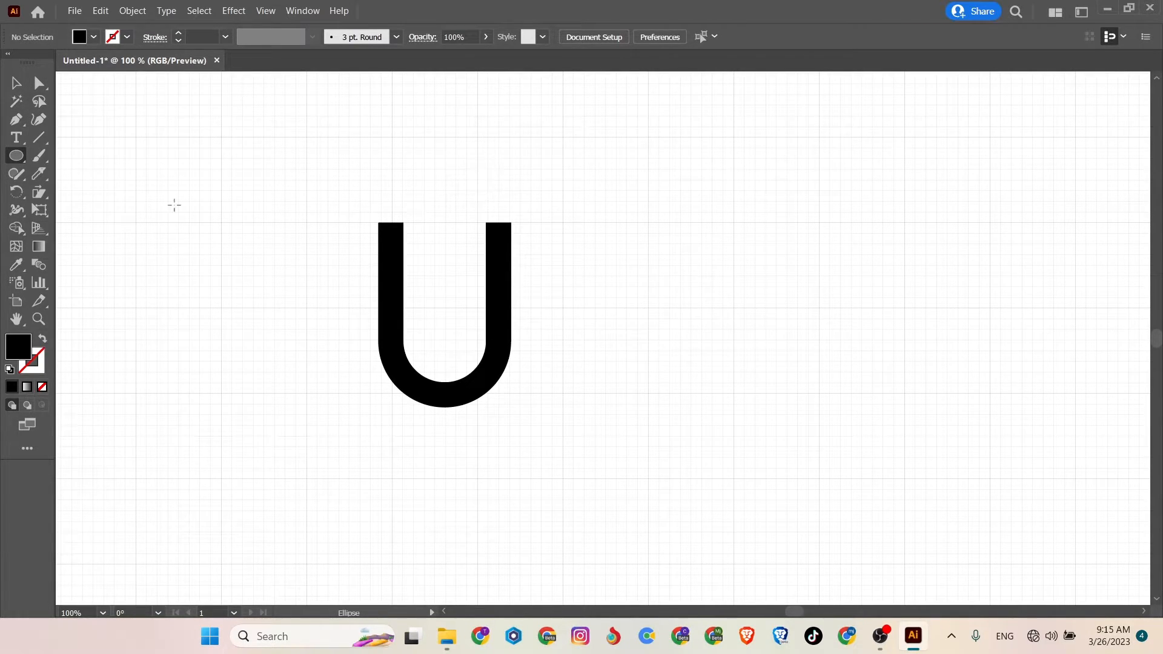
{"action": "left_click", "coordinate": [38, 176], "text": "alt"}
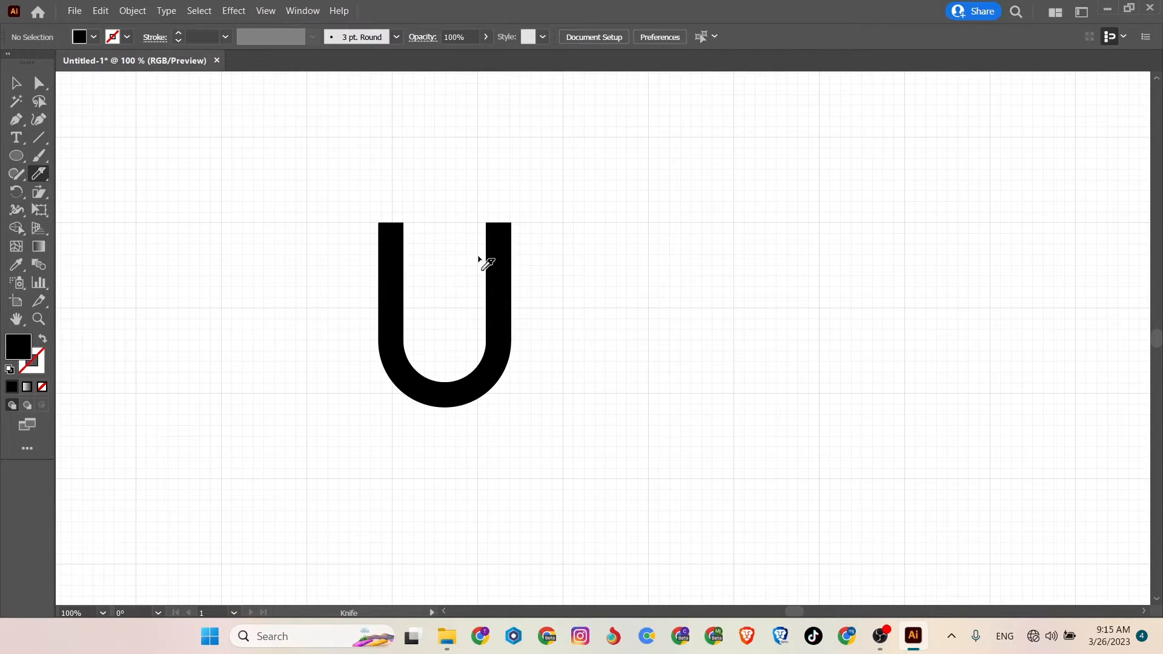
{"action": "left_click_drag", "start_coordinate": [479, 257], "coordinate": [526, 257]}
Remove the cut-off tip of the U's right arm with the Shape Builder tool
{"action": "left_click", "coordinate": [16, 83]}
{"action": "left_click_drag", "start_coordinate": [297, 200], "coordinate": [575, 442]}
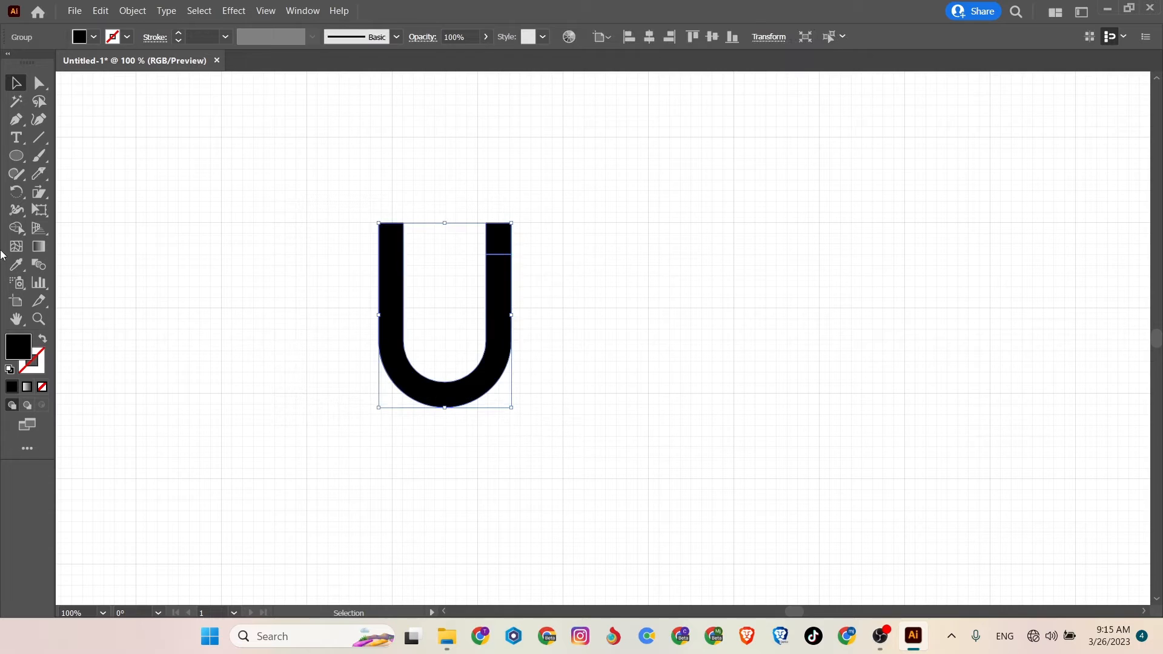
{"action": "left_click", "coordinate": [16, 229]}
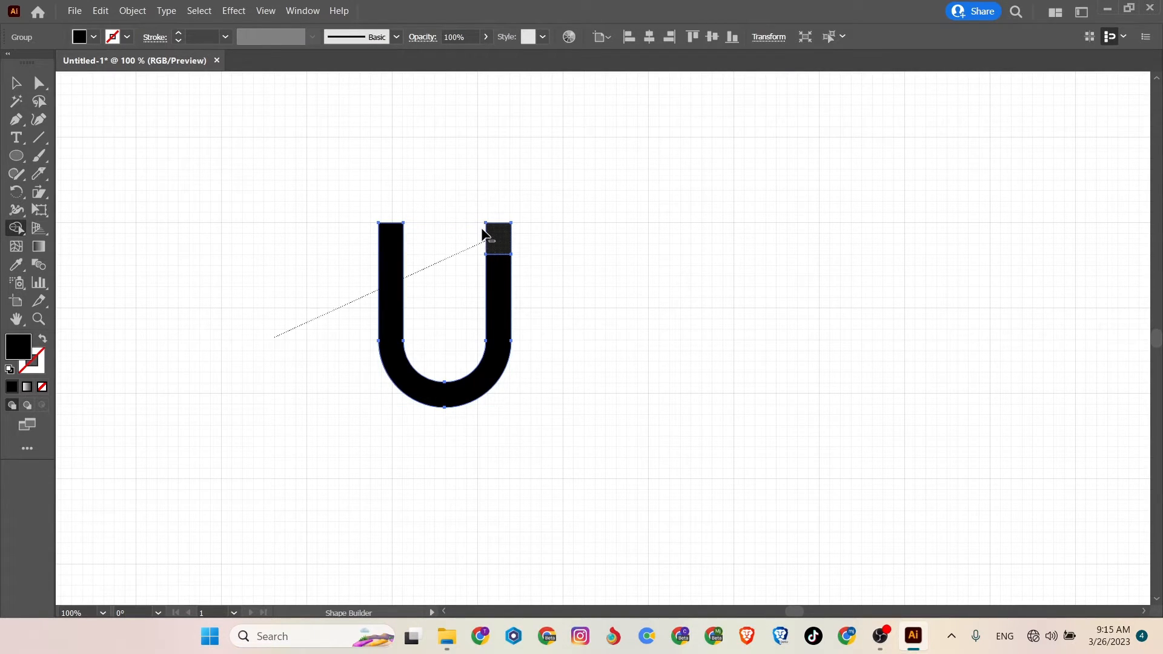
{"action": "left_click", "coordinate": [498, 238], "text": "alt"}
{"action": "left_click", "coordinate": [16, 83]}
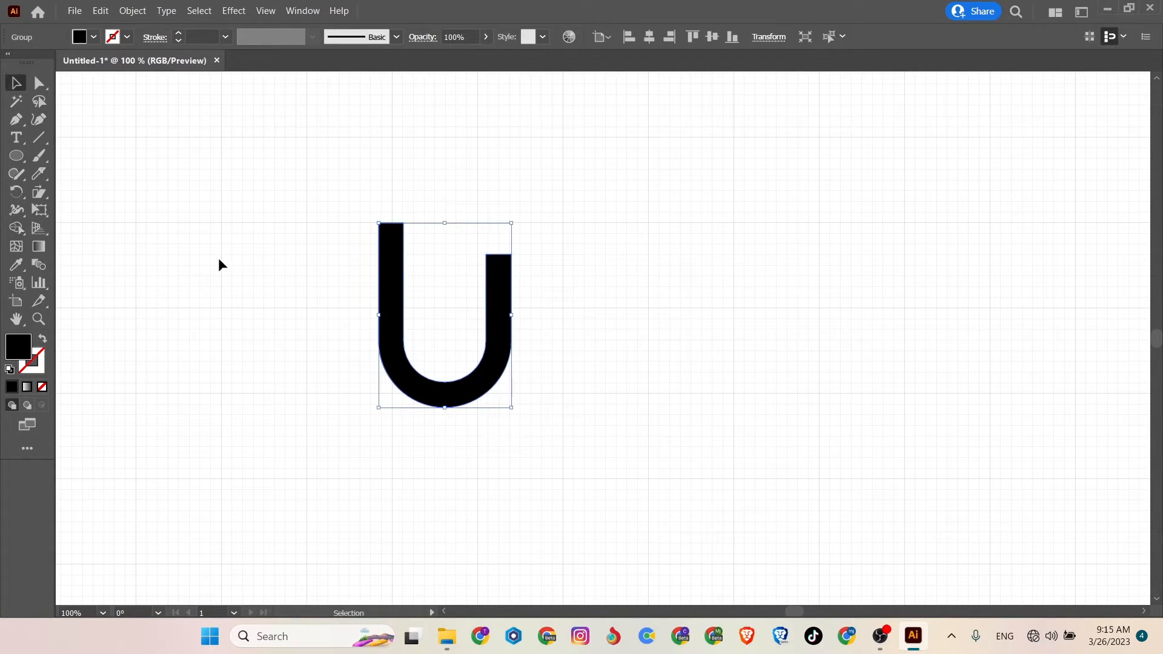
{"action": "left_click", "coordinate": [284, 286]}
Draw a 21 px circle above the shortened right arm as the dot of an i
{"action": "left_click", "coordinate": [16, 158]}
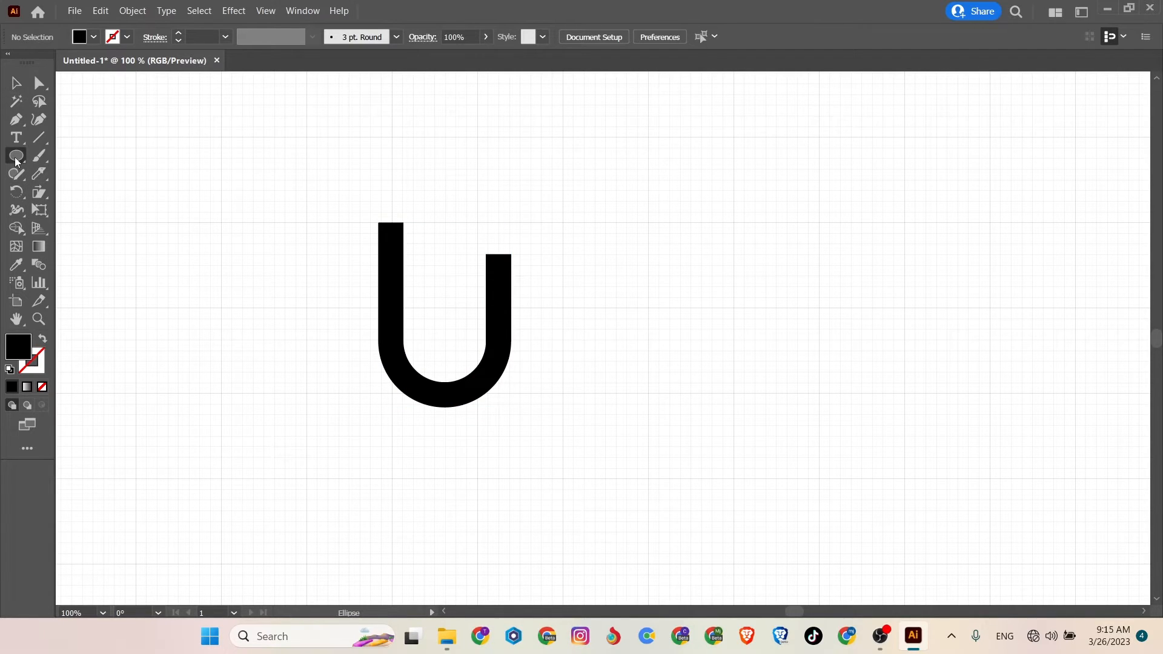
{"action": "left_click_drag", "start_coordinate": [485, 223], "coordinate": [511, 248]}
{"action": "left_click", "coordinate": [16, 83]}
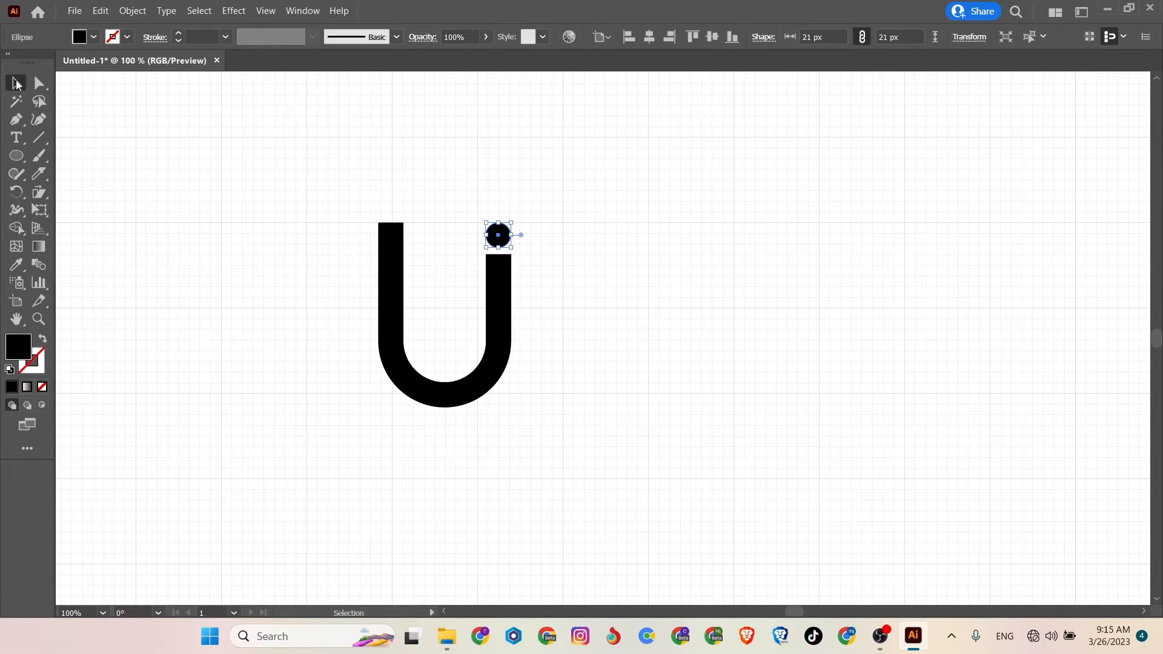
{"action": "left_click", "coordinate": [256, 238]}
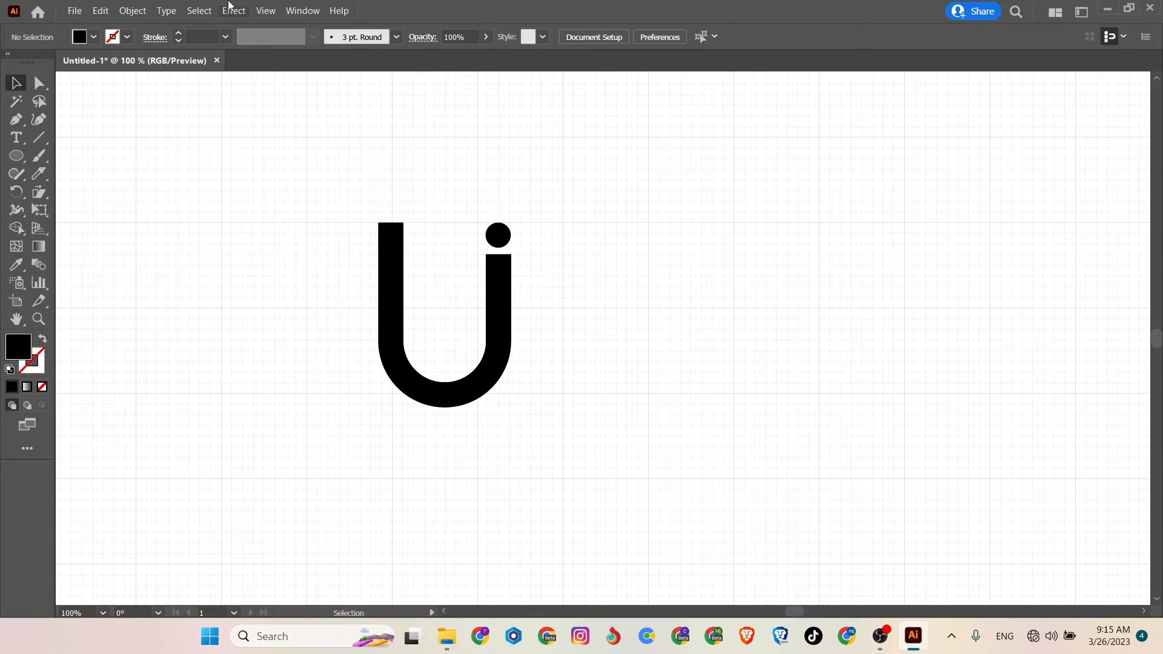
Hide the grid and move the U together with its dot slightly to the right
{"action": "left_click", "coordinate": [265, 11]}
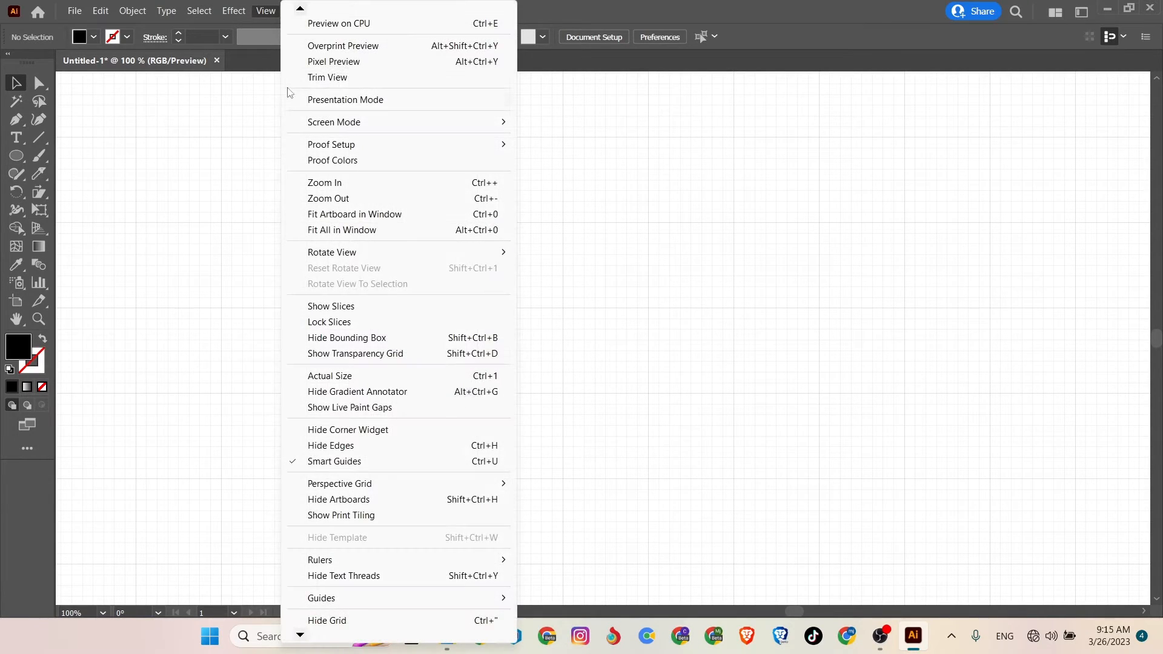
{"action": "left_click", "coordinate": [327, 619]}
{"action": "left_click_drag", "start_coordinate": [325, 185], "coordinate": [493, 397]}
{"action": "left_click_drag", "start_coordinate": [502, 339], "coordinate": [583, 347]}
{"action": "left_click", "coordinate": [602, 188]}
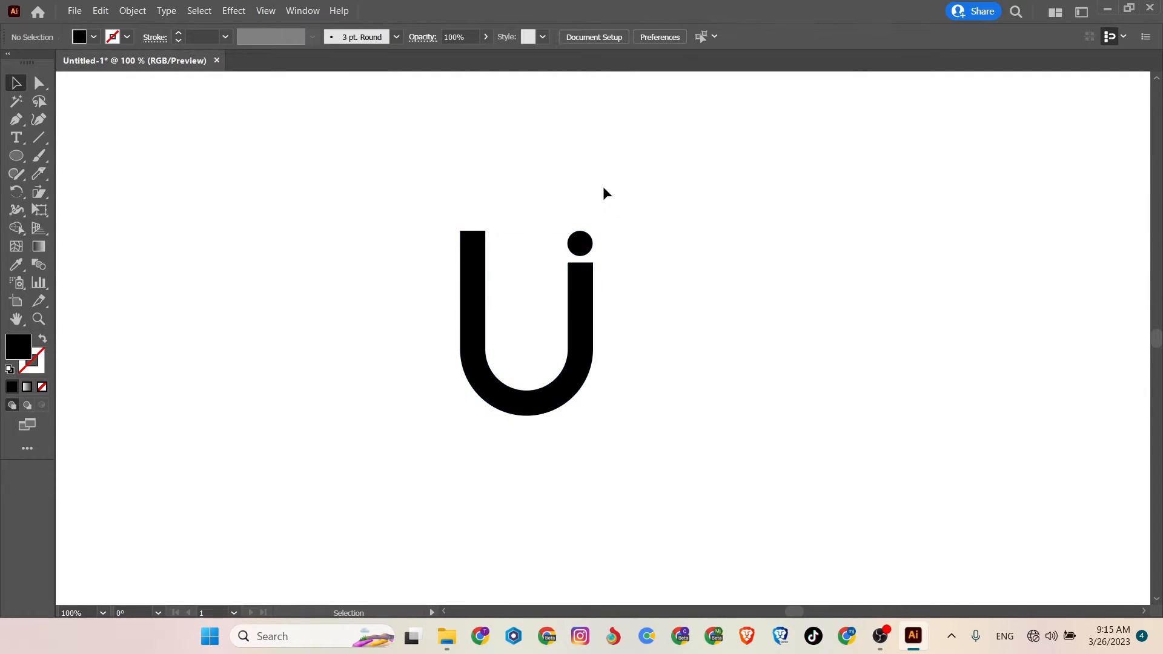
{"action": "left_click", "coordinate": [575, 252]}
{"action": "left_click_drag", "start_coordinate": [458, 205], "coordinate": [619, 440]}
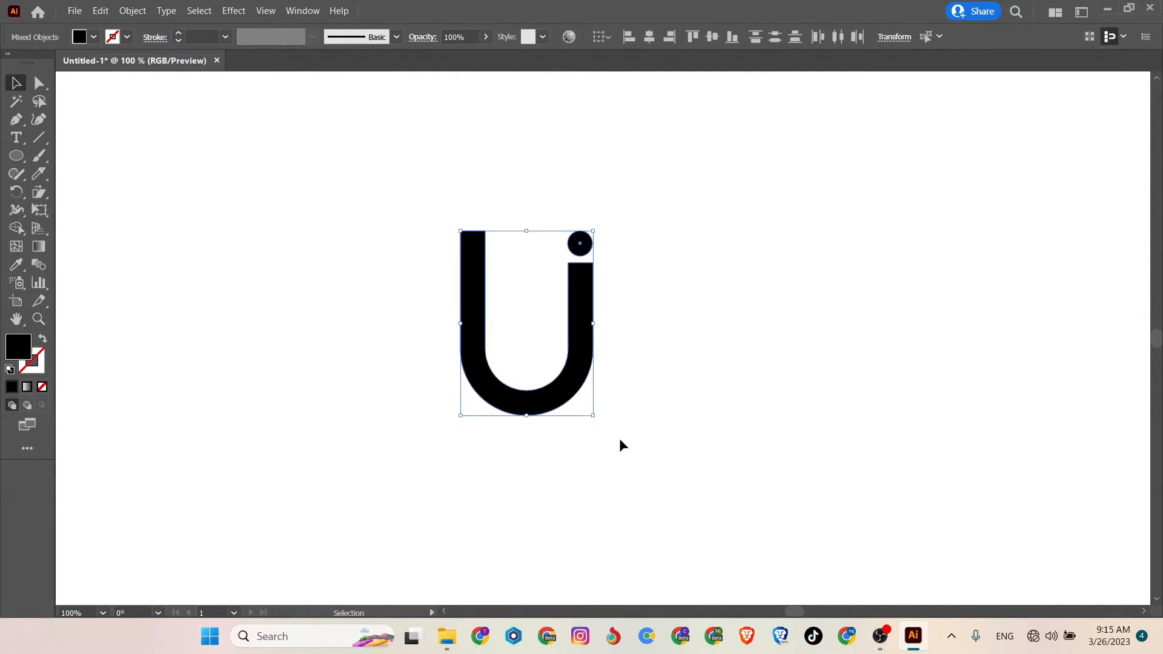
{"action": "left_click", "coordinate": [642, 431]}
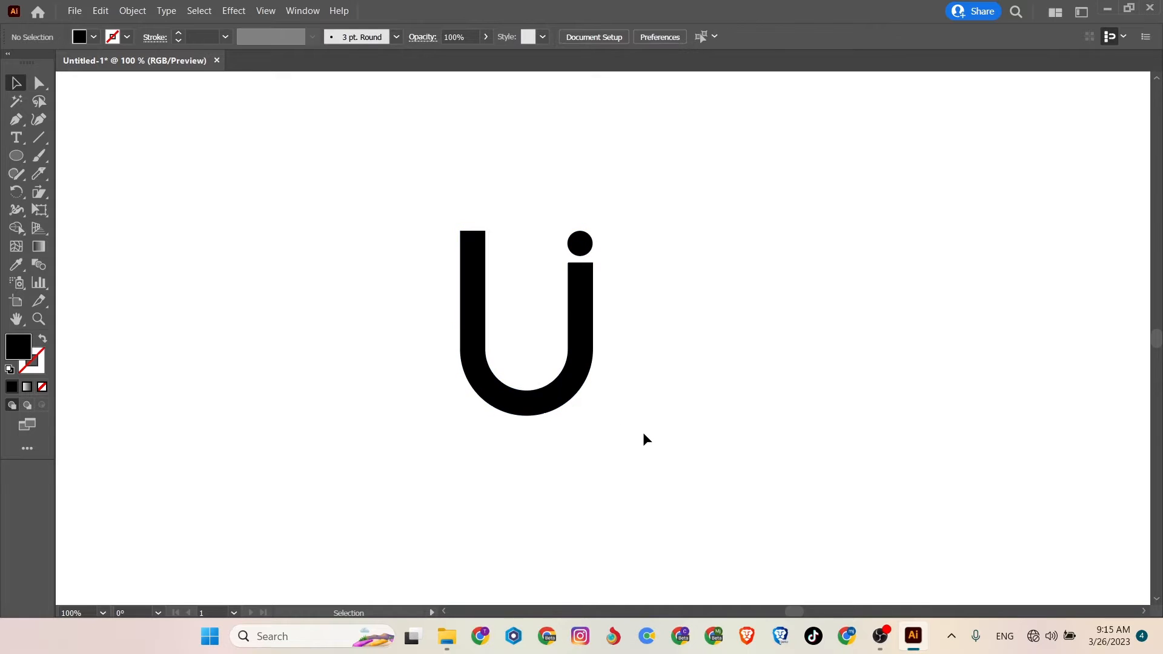
Draw a curved Pen path across the U's lower-right bend, from the inner edge to the outer edge, spanning about 38 px
{"action": "left_click", "coordinate": [16, 119]}
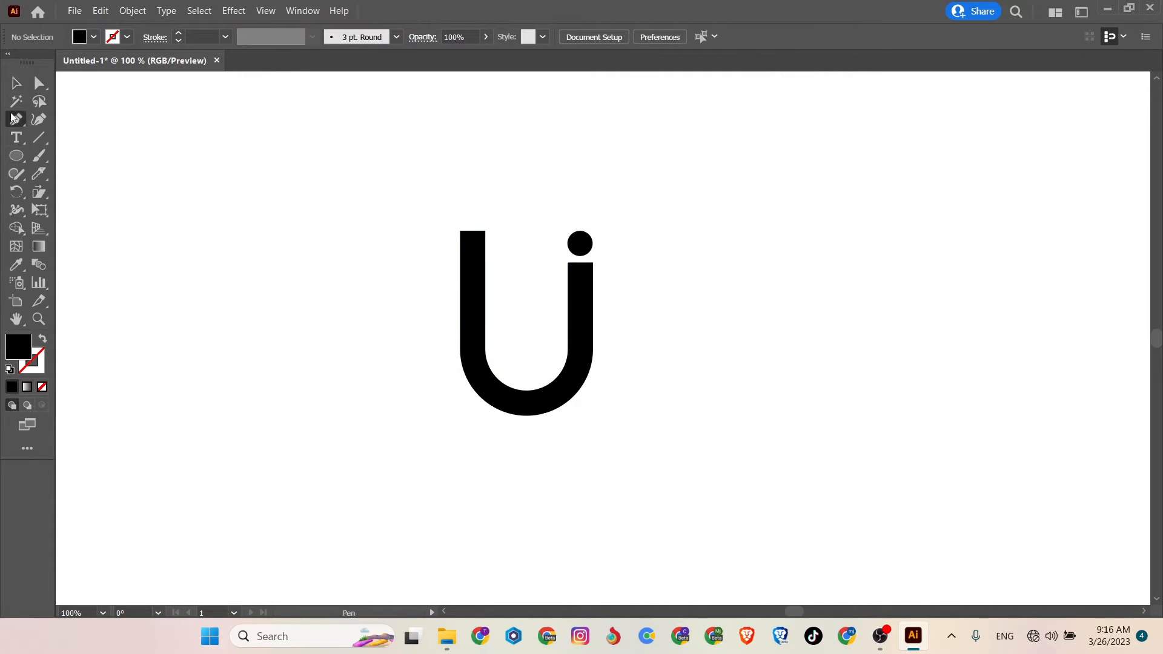
{"action": "left_click", "coordinate": [567, 355]}
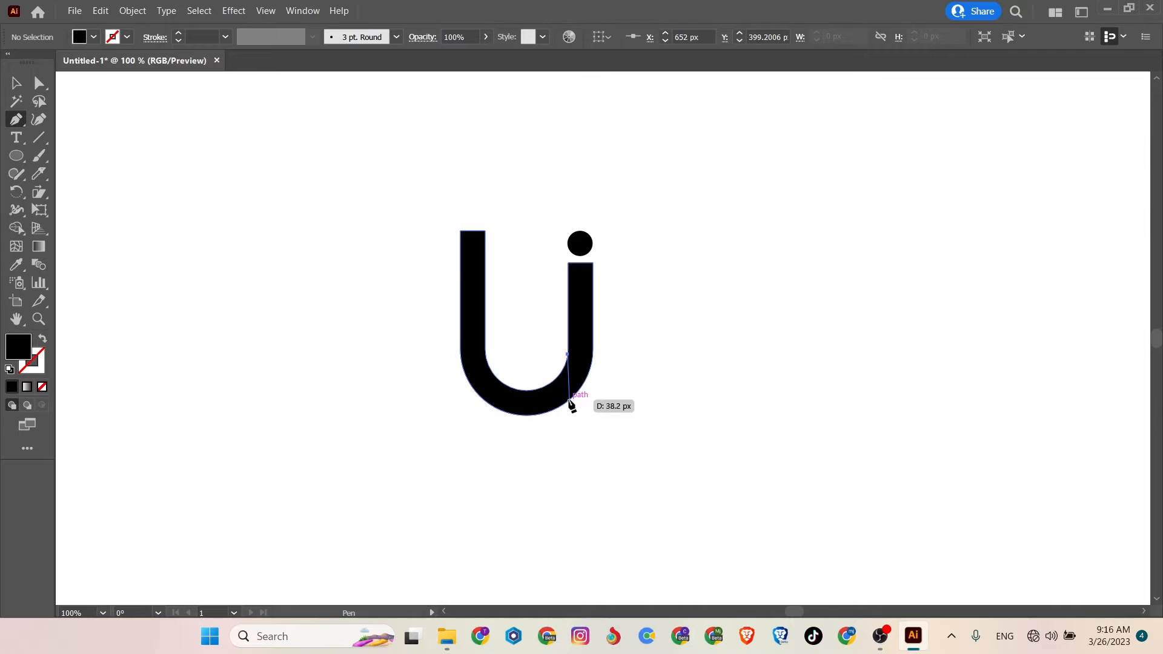
{"action": "left_click_drag", "start_coordinate": [569, 400], "coordinate": [556, 421]}
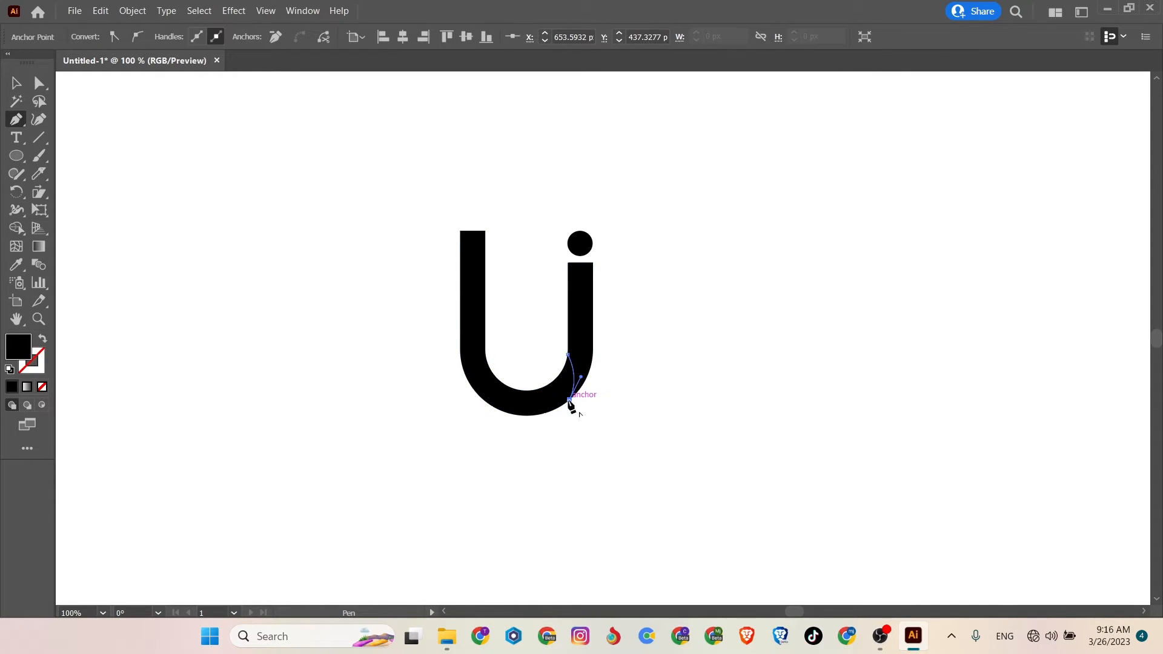
Divide the U along the curved path with the Shape Builder tool, separating the right arm from the rest
{"action": "left_click", "coordinate": [16, 83]}
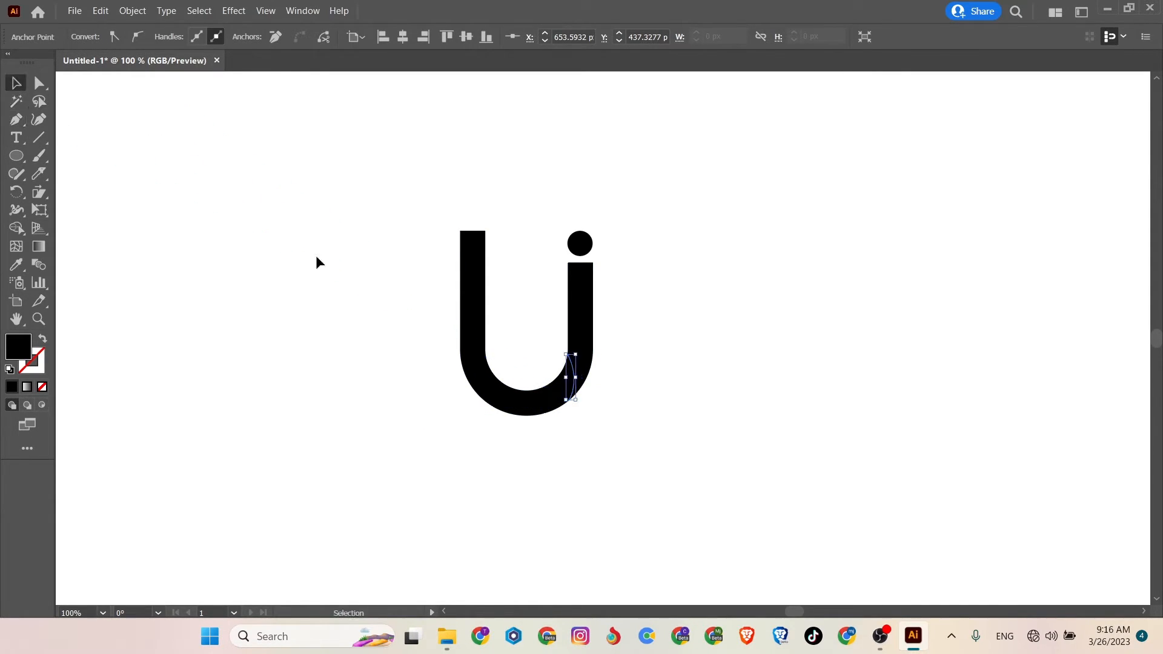
{"action": "left_click_drag", "start_coordinate": [365, 213], "coordinate": [628, 456]}
{"action": "left_click", "coordinate": [13, 229]}
{"action": "mouse_move", "coordinate": [544, 392]}
{"action": "left_mouse_down"}
{"action": "mouse_move", "coordinate": [553, 400]}
{"action": "mouse_move", "coordinate": [573, 381]}
{"action": "left_mouse_up"}
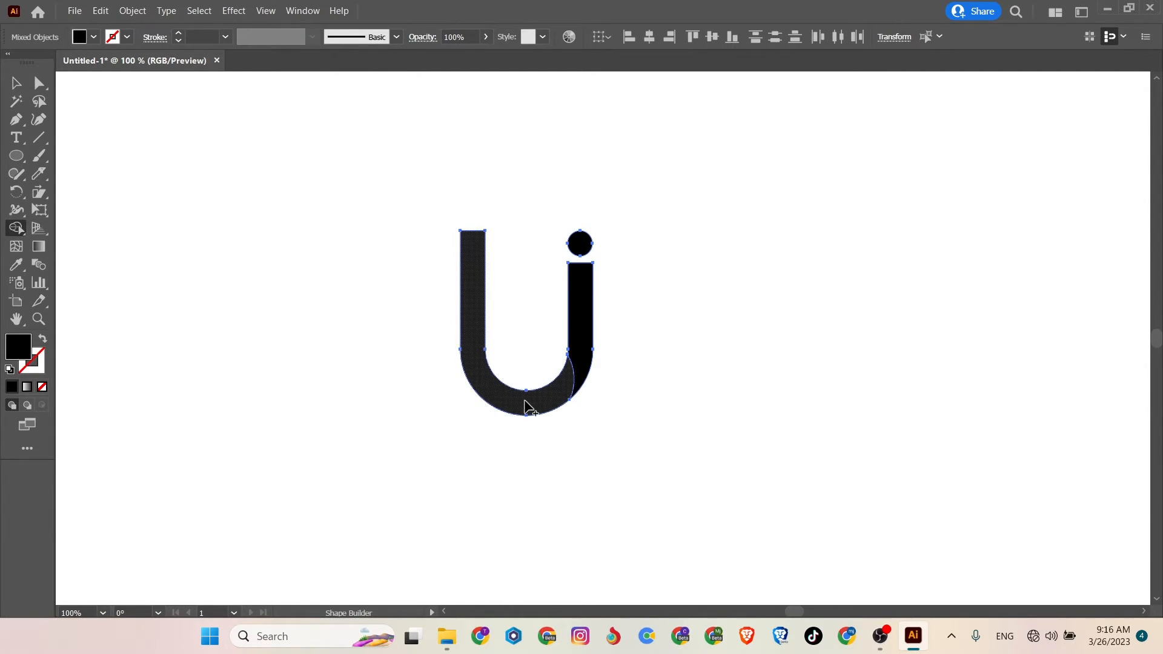
{"action": "left_click", "coordinate": [17, 83]}
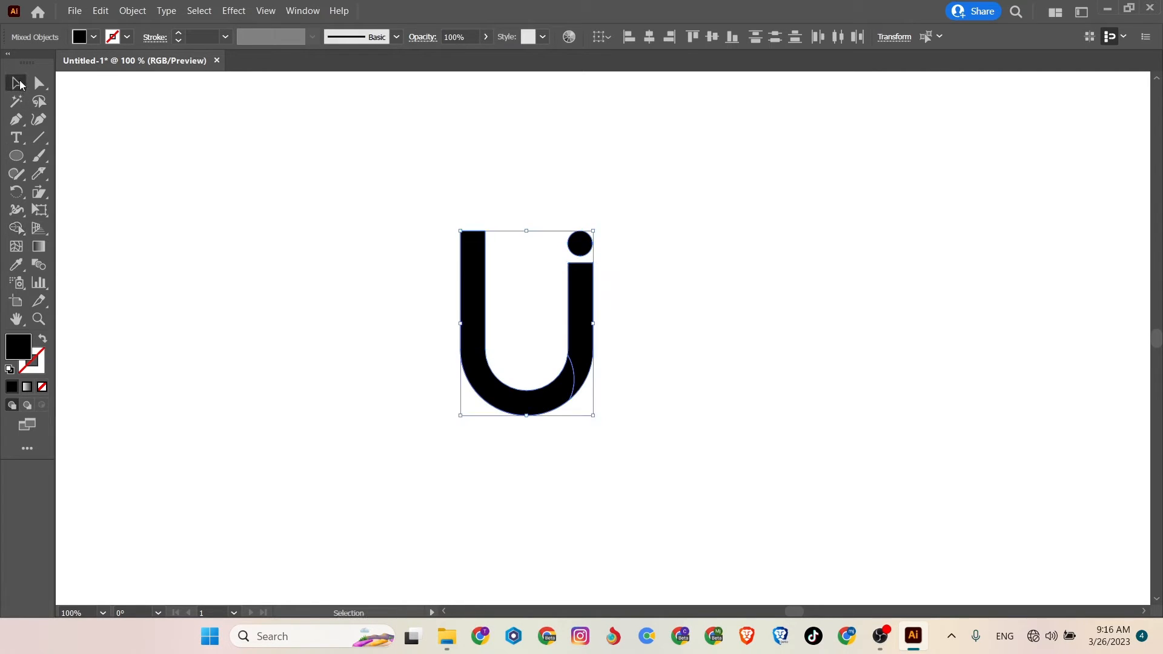
{"action": "left_click", "coordinate": [334, 261]}
Select the whole mark, try to add it to the library, and expand the collapsed side panels
{"action": "left_click_drag", "start_coordinate": [363, 203], "coordinate": [545, 418]}
{"action": "left_click", "coordinate": [366, 305]}
{"action": "left_click_drag", "start_coordinate": [372, 325], "coordinate": [563, 372]}
{"action": "right_click", "coordinate": [553, 394]}
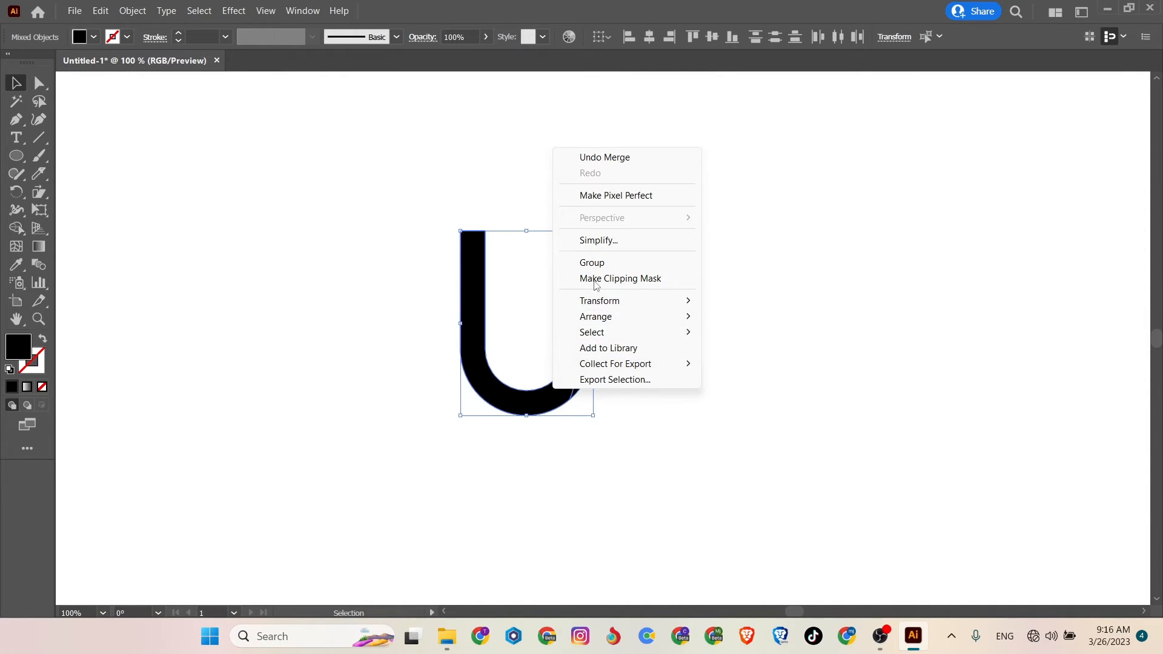
{"action": "left_click", "coordinate": [606, 348]}
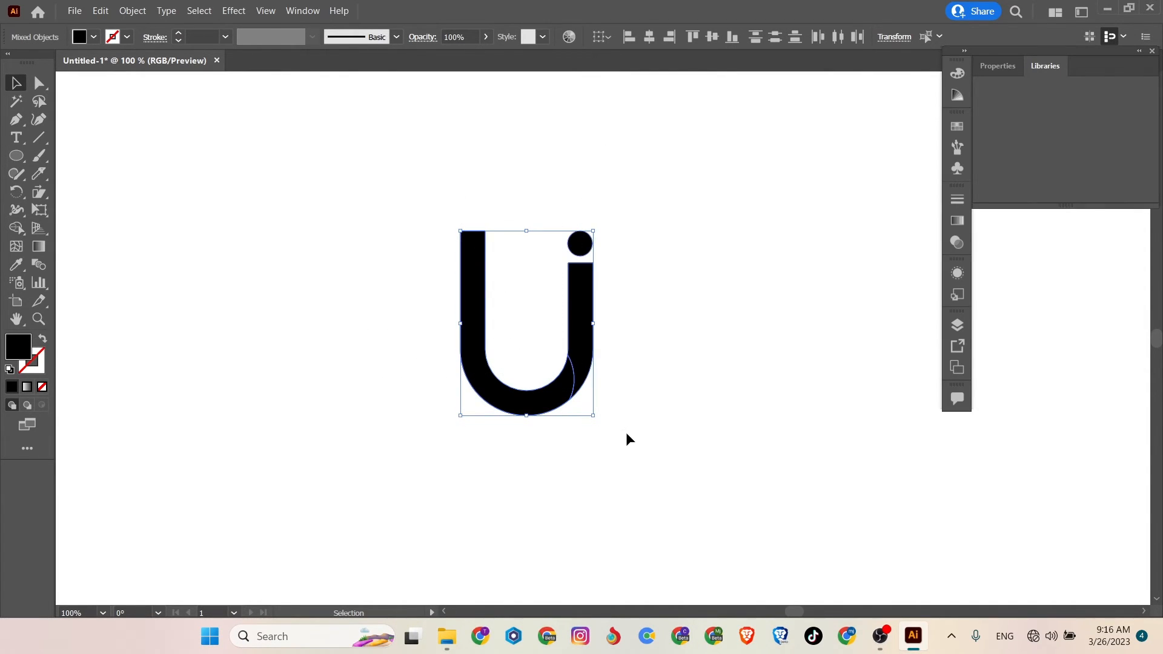
{"action": "left_click", "coordinate": [964, 52]}
{"action": "left_click_drag", "start_coordinate": [423, 180], "coordinate": [610, 429]}
{"action": "right_click", "coordinate": [582, 339]}
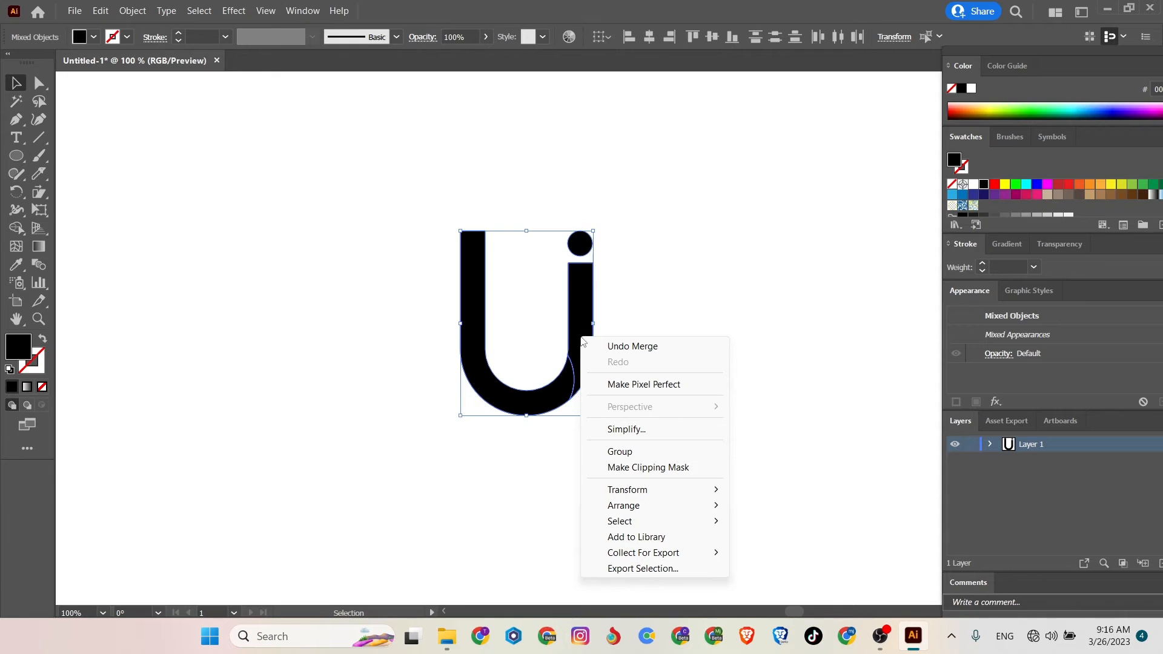
{"action": "left_click", "coordinate": [527, 490]}
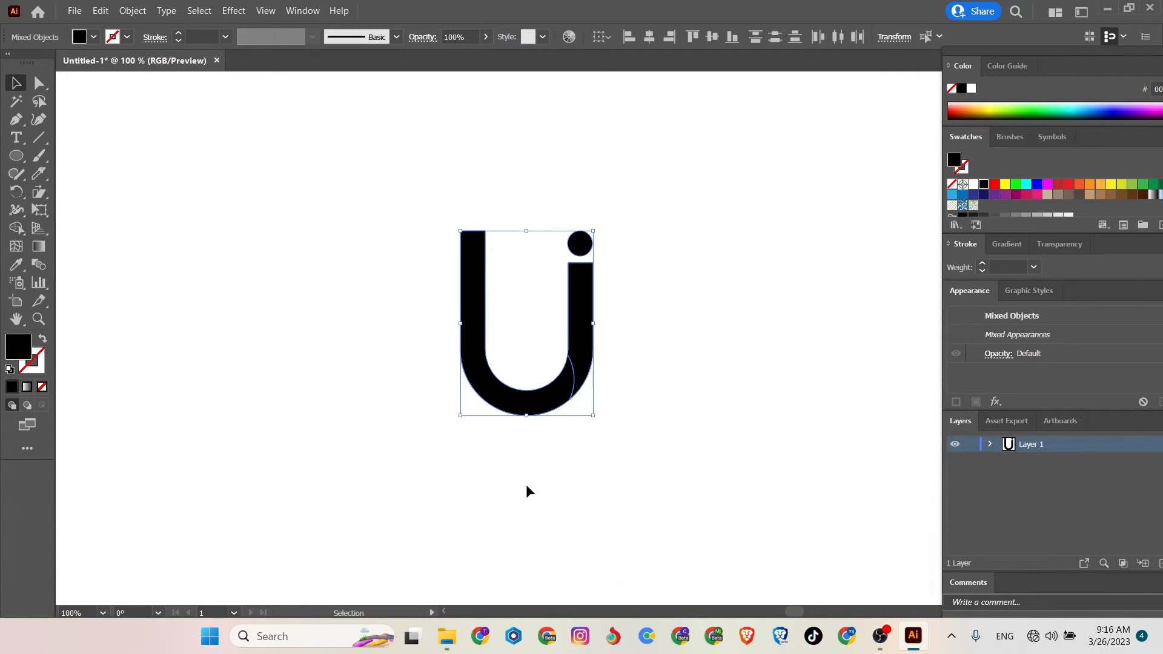
{"action": "left_click", "coordinate": [527, 491]}
{"action": "left_click_drag", "start_coordinate": [368, 266], "coordinate": [637, 367]}
{"action": "right_click", "coordinate": [585, 366]}
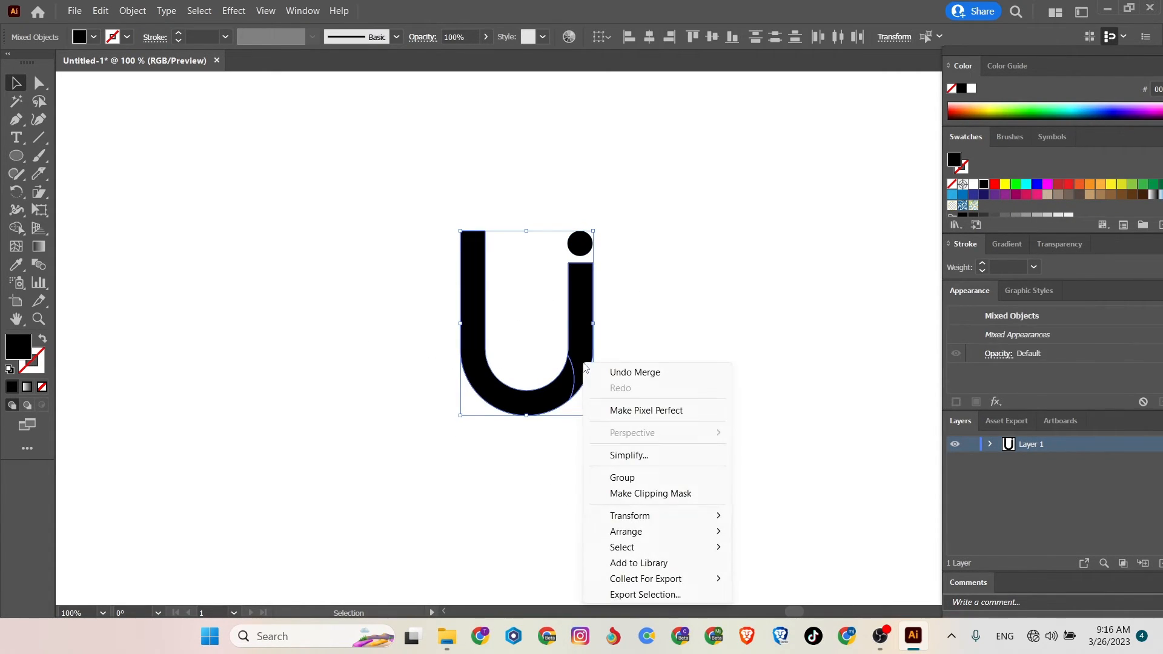
{"action": "left_click", "coordinate": [586, 362]}
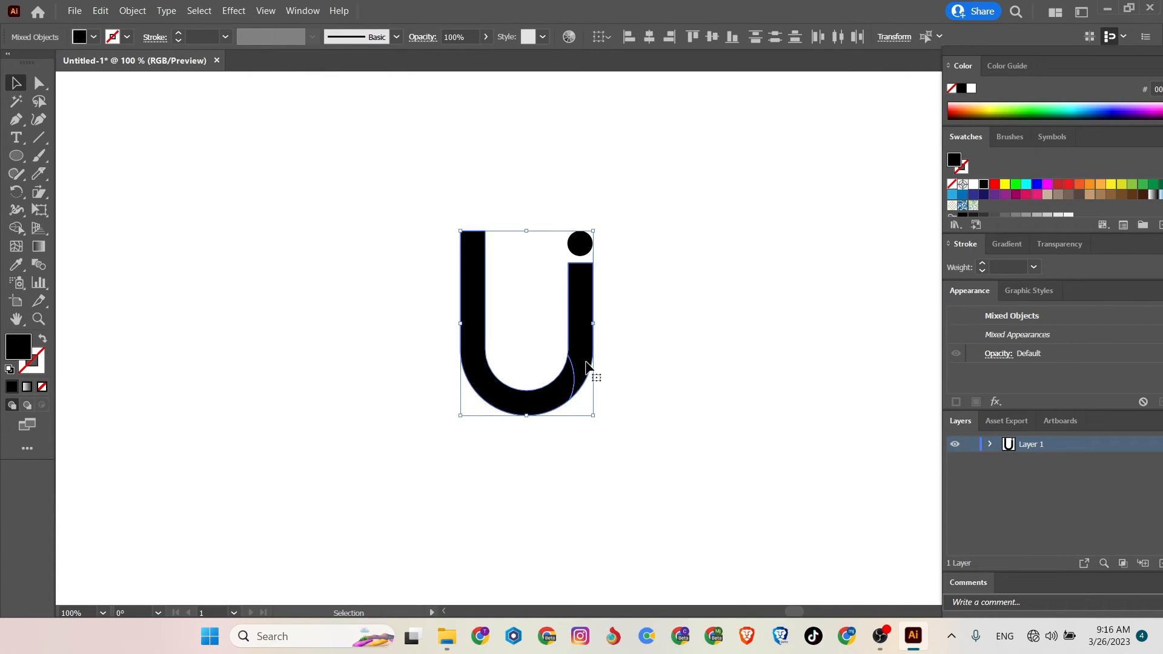
{"action": "right_click", "coordinate": [577, 361]}
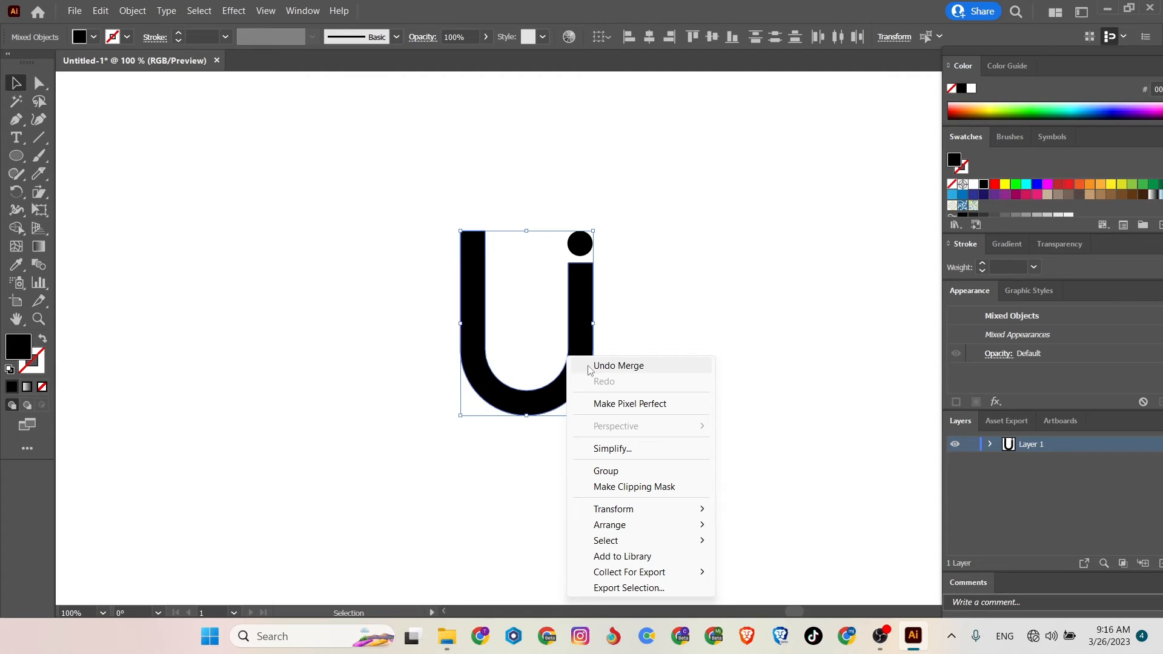
{"action": "left_click", "coordinate": [544, 421]}
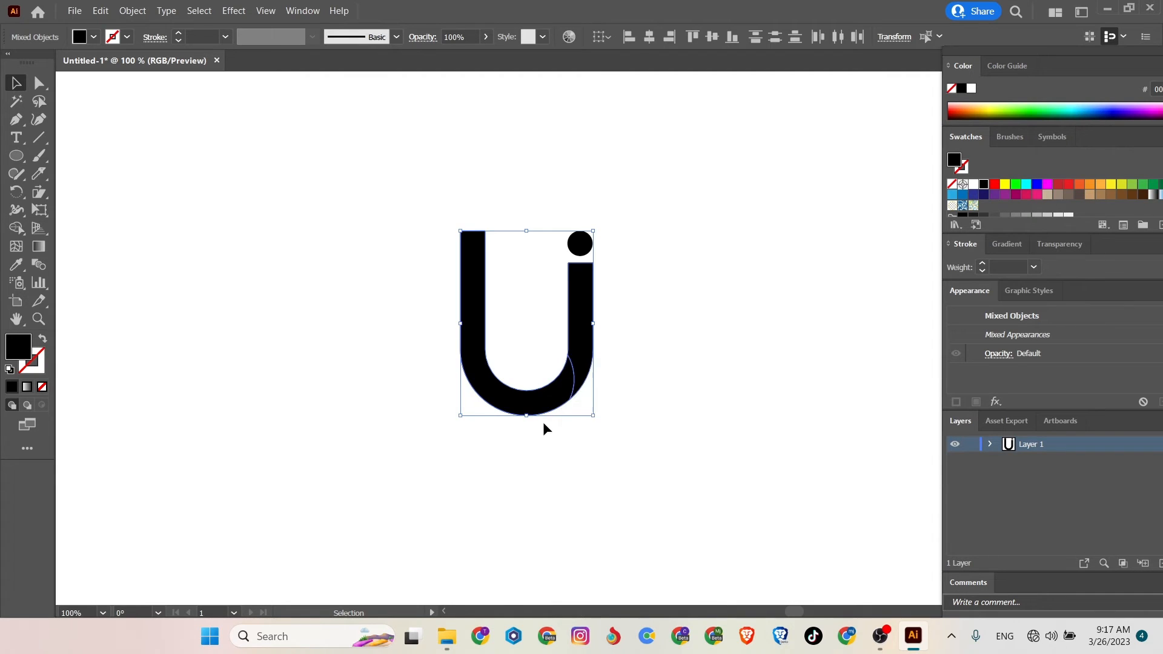
{"action": "left_click", "coordinate": [542, 421]}
Ungroup the U group so its main body and the divided right arm can be moved separately
{"action": "left_click_drag", "start_coordinate": [608, 363], "coordinate": [454, 393]}
{"action": "right_click", "coordinate": [471, 391]}
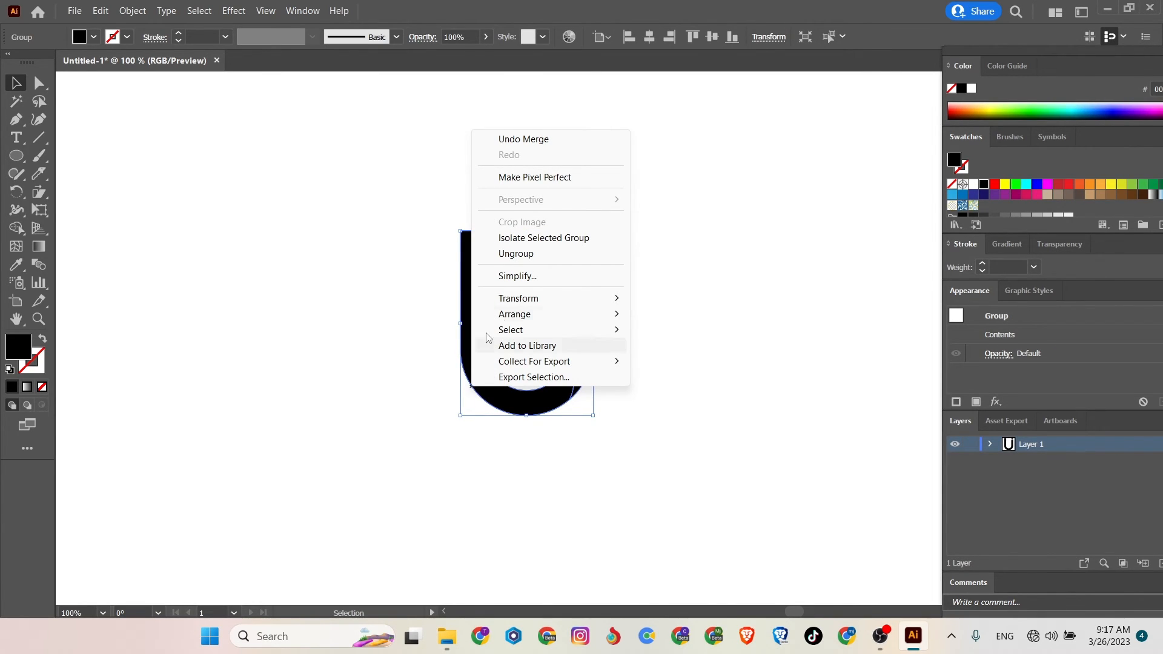
{"action": "left_click", "coordinate": [517, 253]}
{"action": "left_click", "coordinate": [395, 312]}
Move the U's main body about 4.5 px left and 2 px down, opening a curved gap beside the right arm
{"action": "left_click_drag", "start_coordinate": [519, 402], "coordinate": [517, 408]}
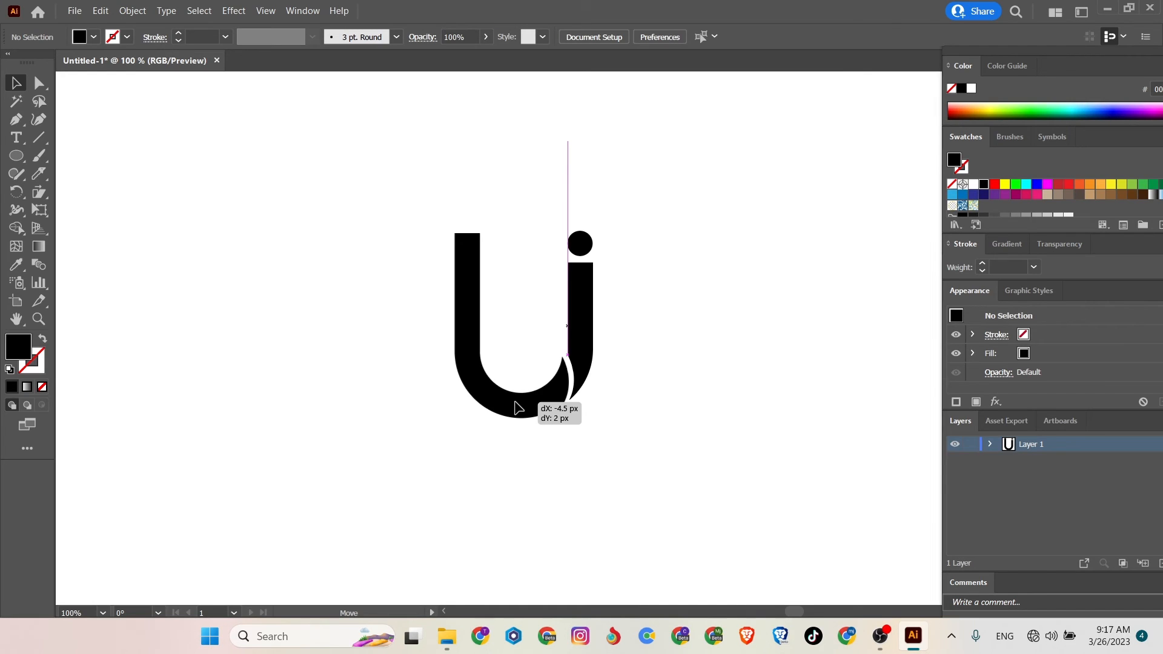
{"action": "left_click_drag", "start_coordinate": [519, 407], "coordinate": [519, 408]}
{"action": "left_click", "coordinate": [398, 304]}
Select the U body, right arm and dot together, move the whole mark slightly left and down, and deselect it
{"action": "left_click_drag", "start_coordinate": [417, 219], "coordinate": [582, 446]}
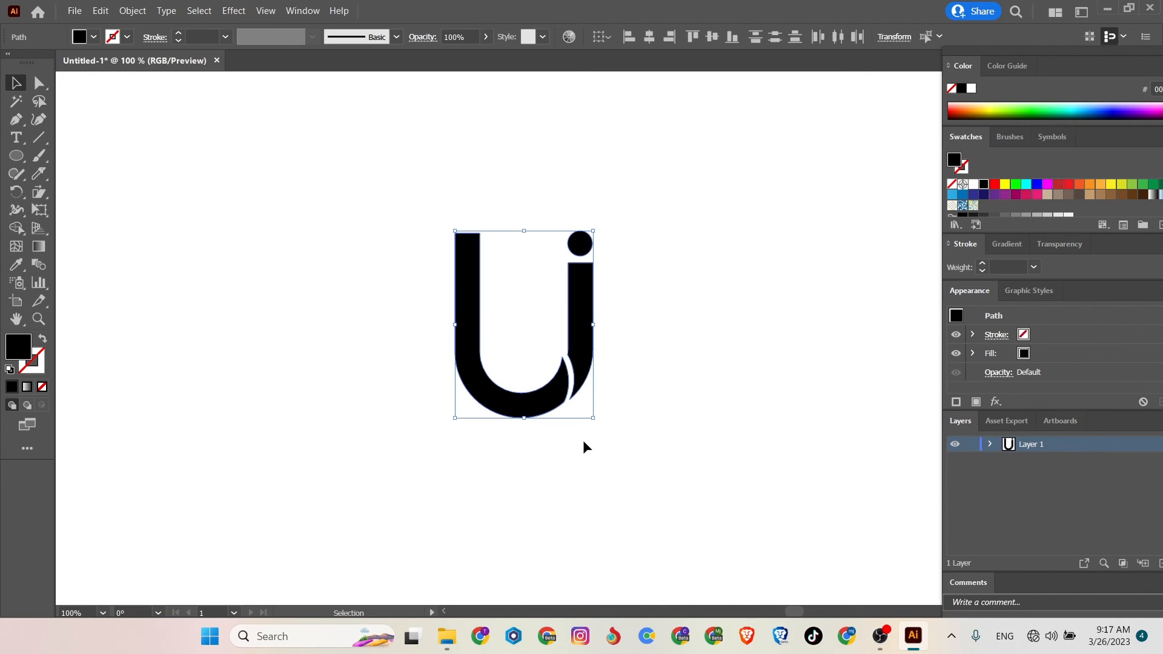
{"action": "left_click", "coordinate": [583, 443]}
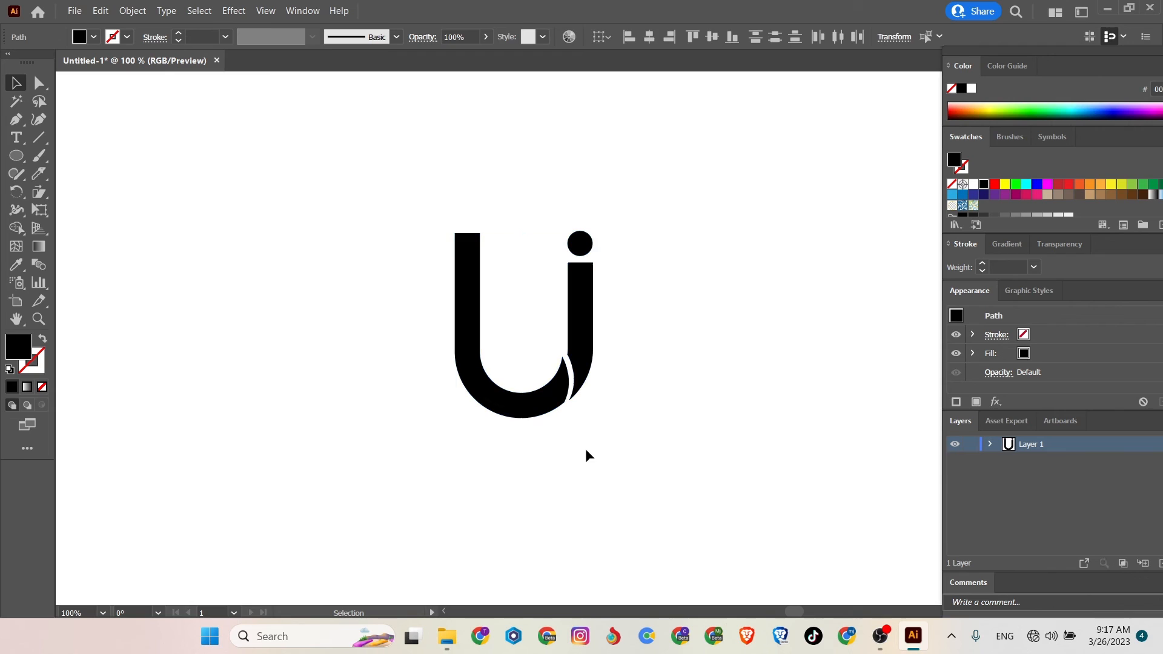
{"action": "left_click_drag", "start_coordinate": [409, 221], "coordinate": [615, 462]}
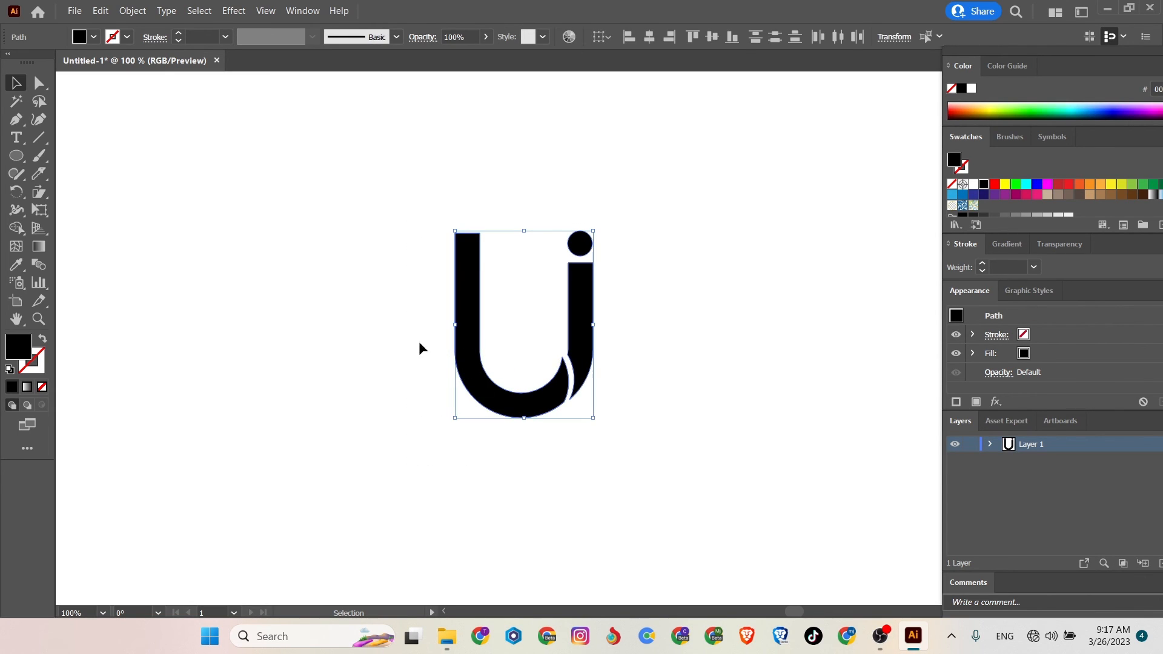
{"action": "left_click_drag", "start_coordinate": [462, 344], "coordinate": [449, 351]}
{"action": "left_click", "coordinate": [365, 313]}
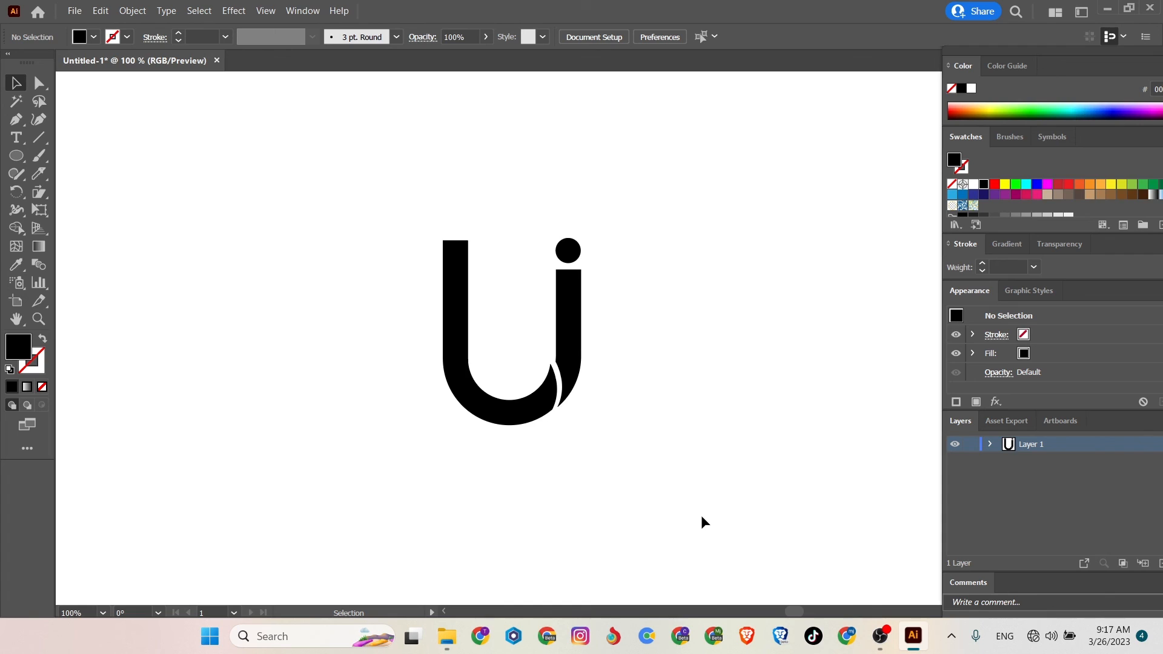
{"action": "left_click", "coordinate": [882, 641]}
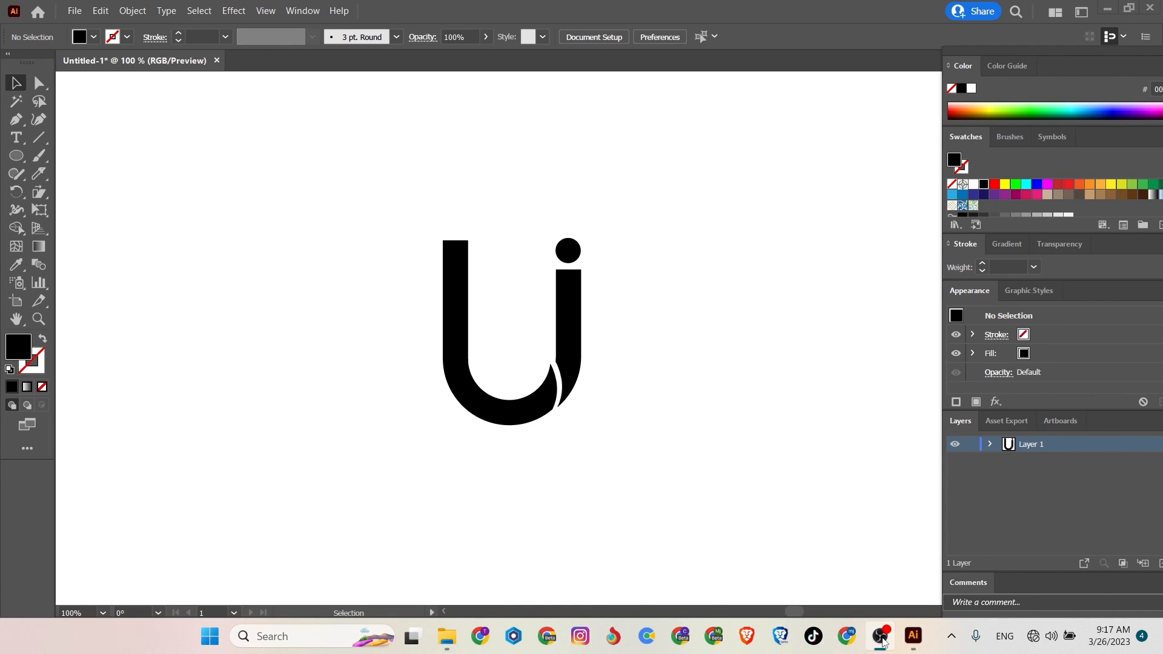